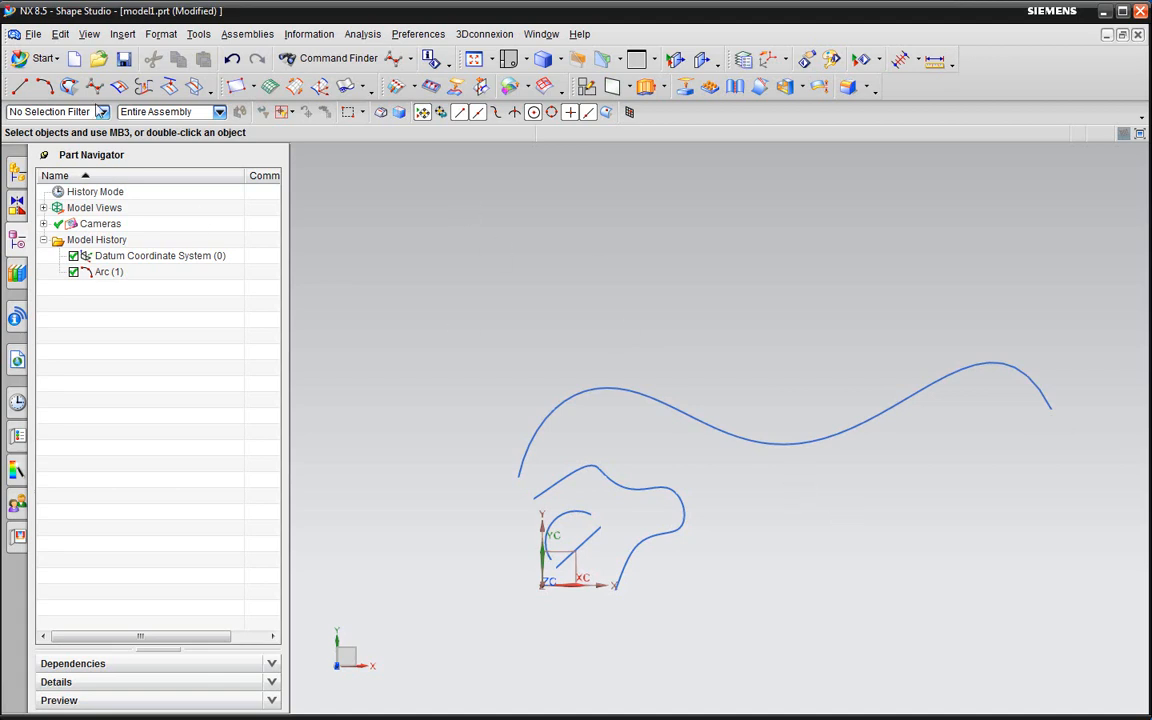
Step: Start a Studio Spline using the Through Points type
left_click(94, 86)
left_click_drag(333, 66, 462, 169)
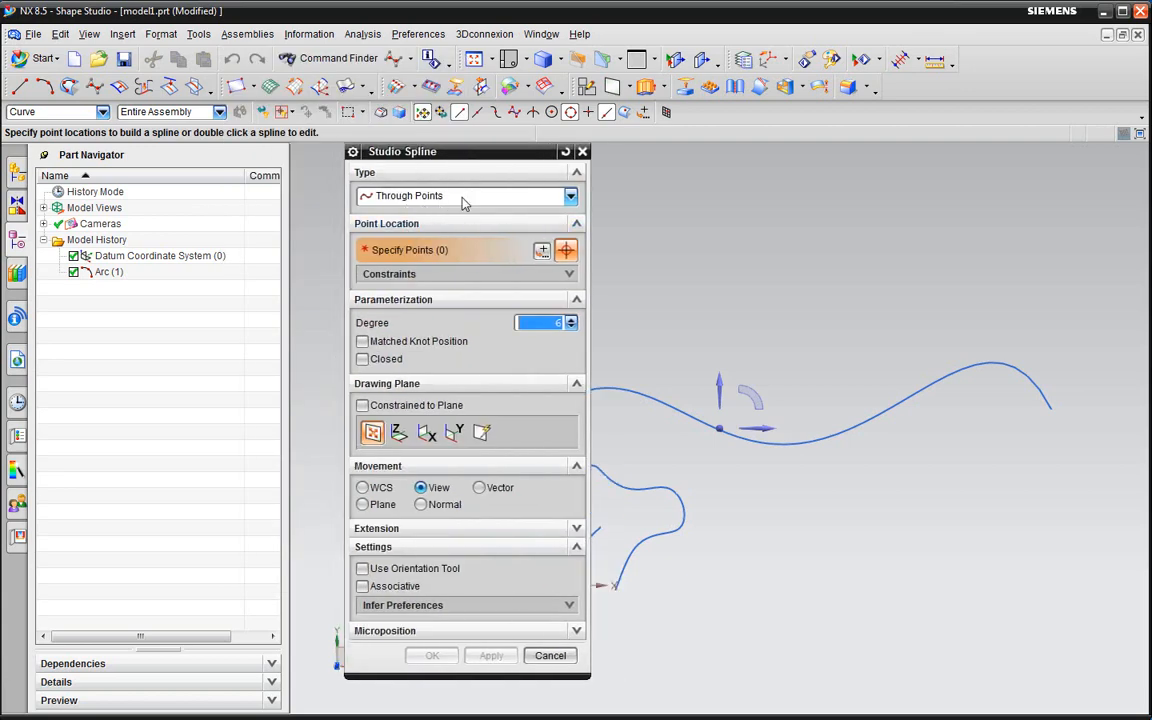
left_click_drag(395, 151, 355, 151)
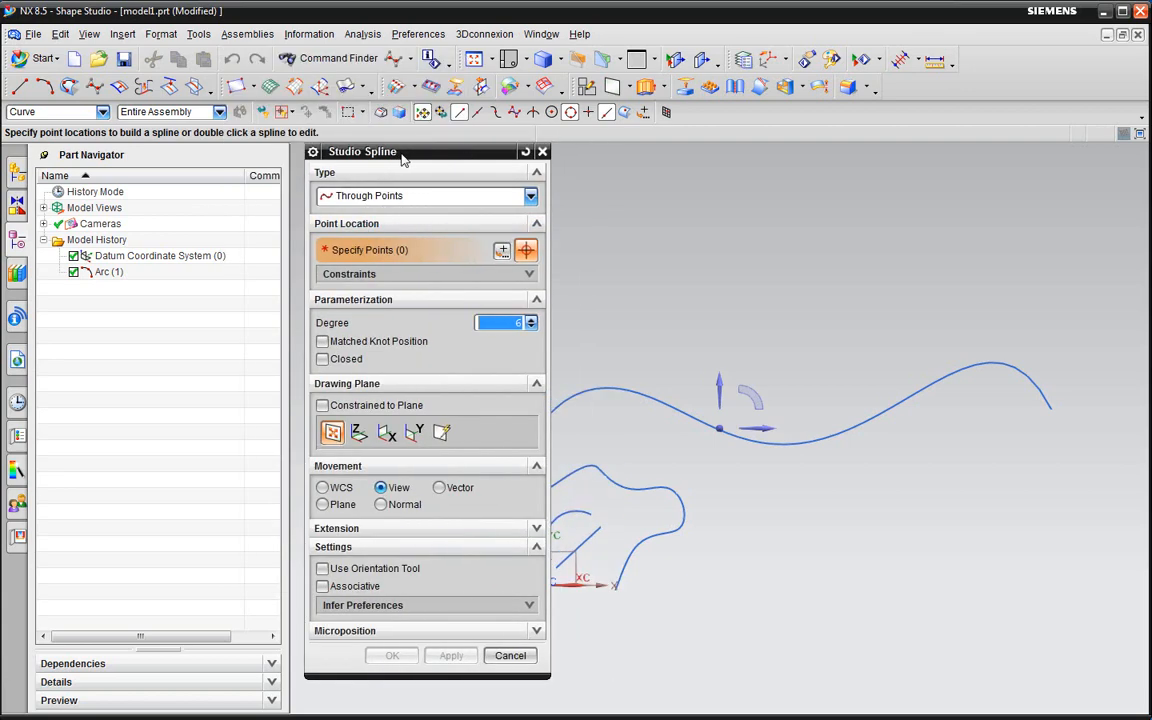
scroll(928, 377, "down", 2)
scroll(684, 368, "up", 1)
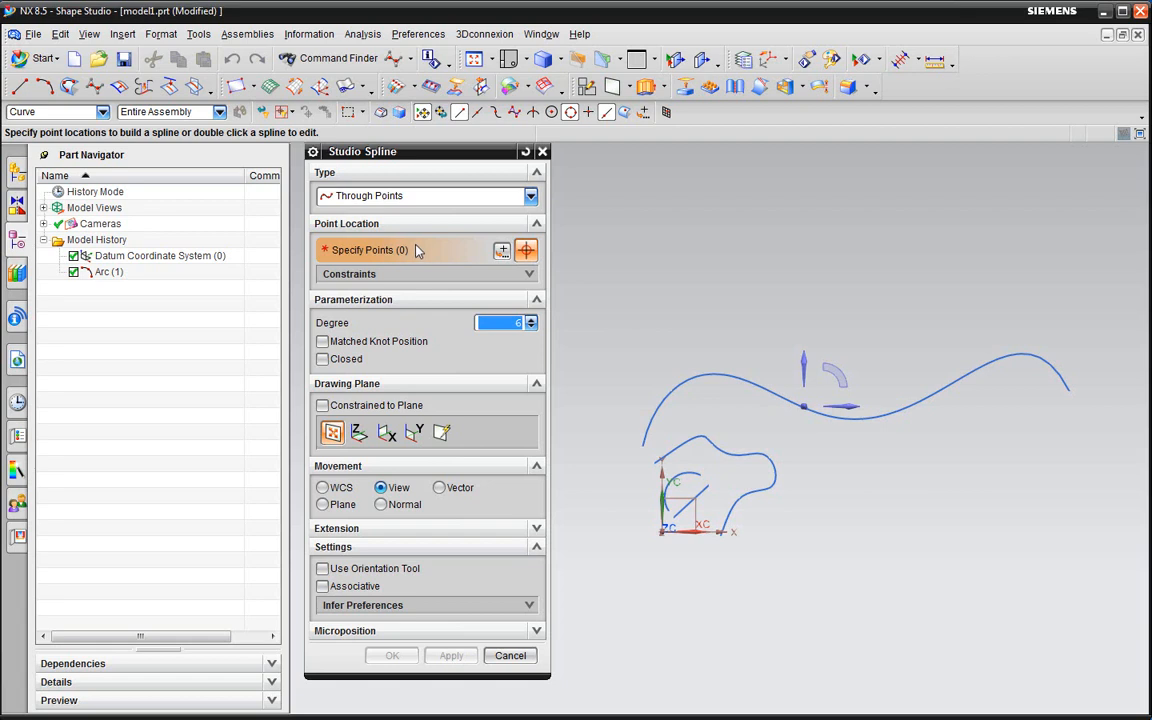
left_click(422, 198)
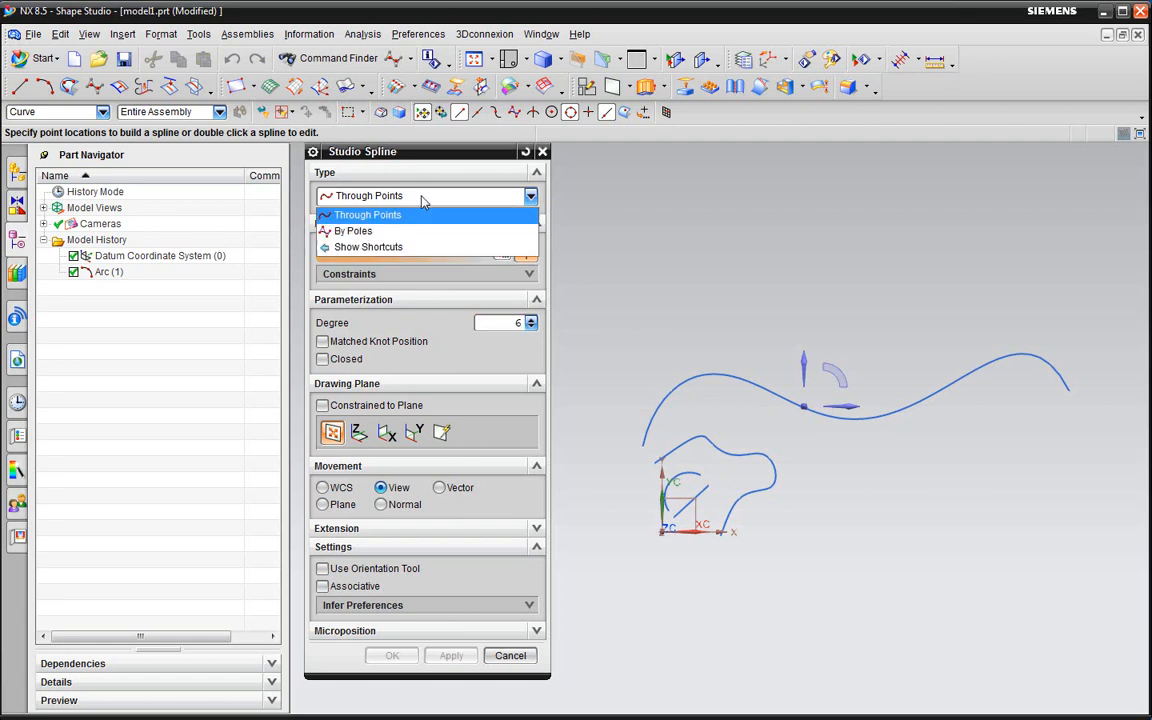
left_click(360, 214)
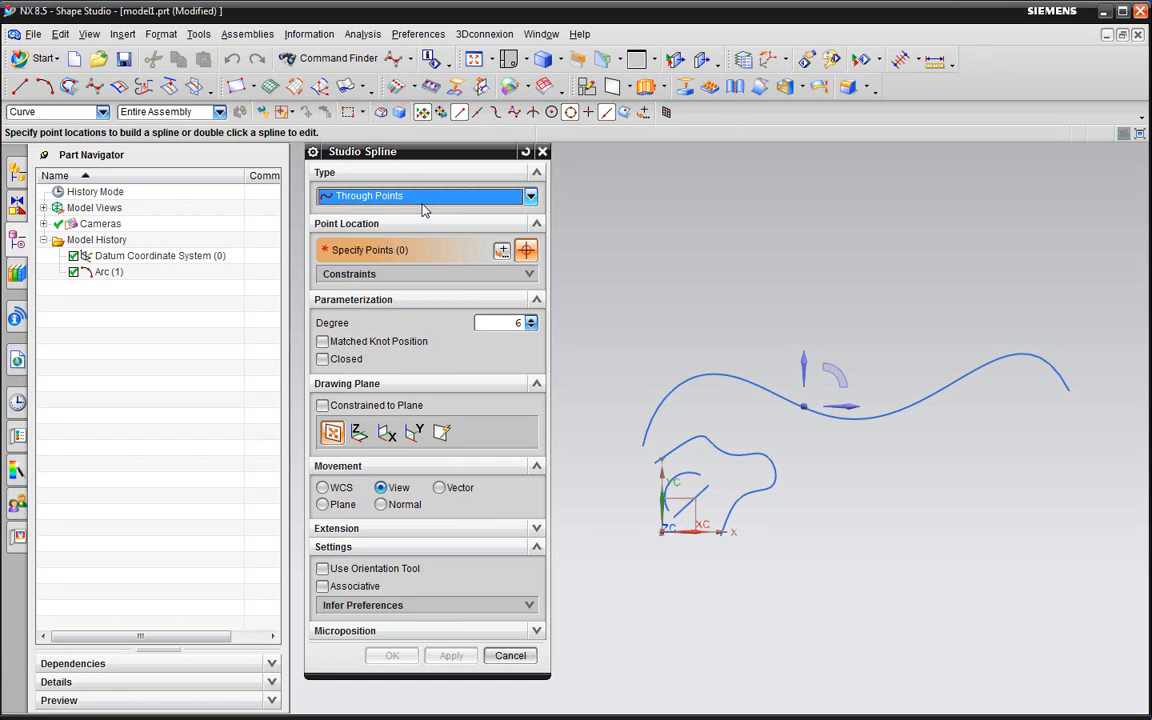
left_click(380, 193)
left_click(369, 192)
left_click(398, 203)
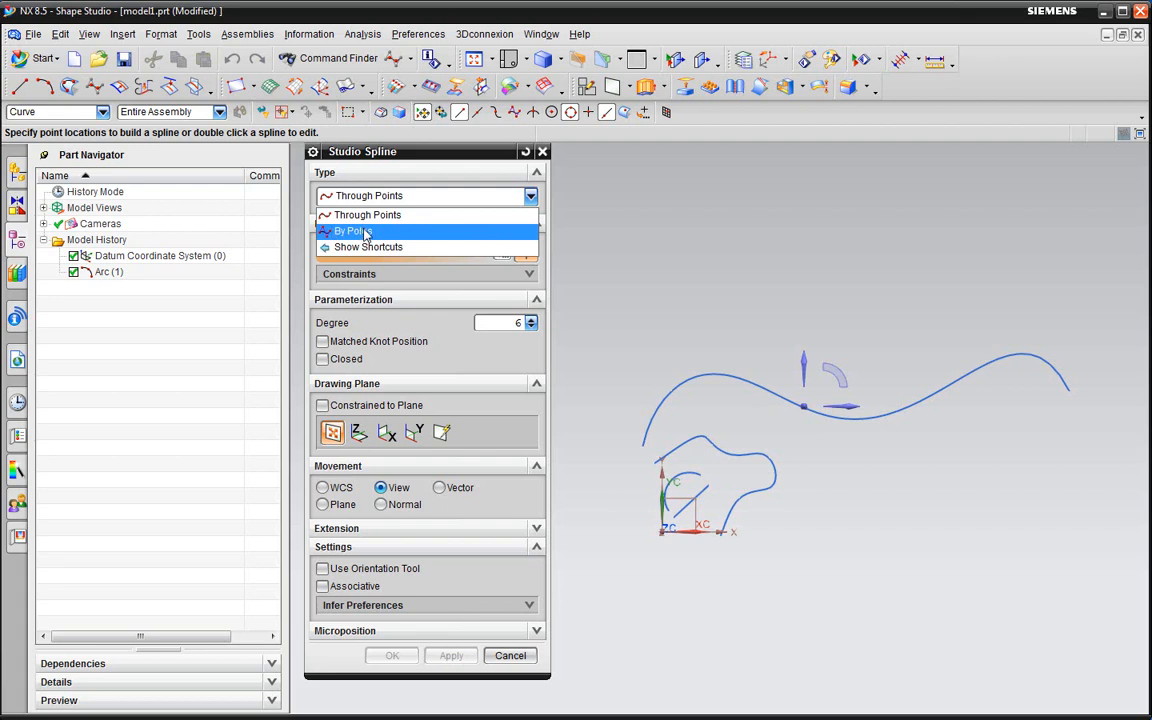
left_click(345, 214)
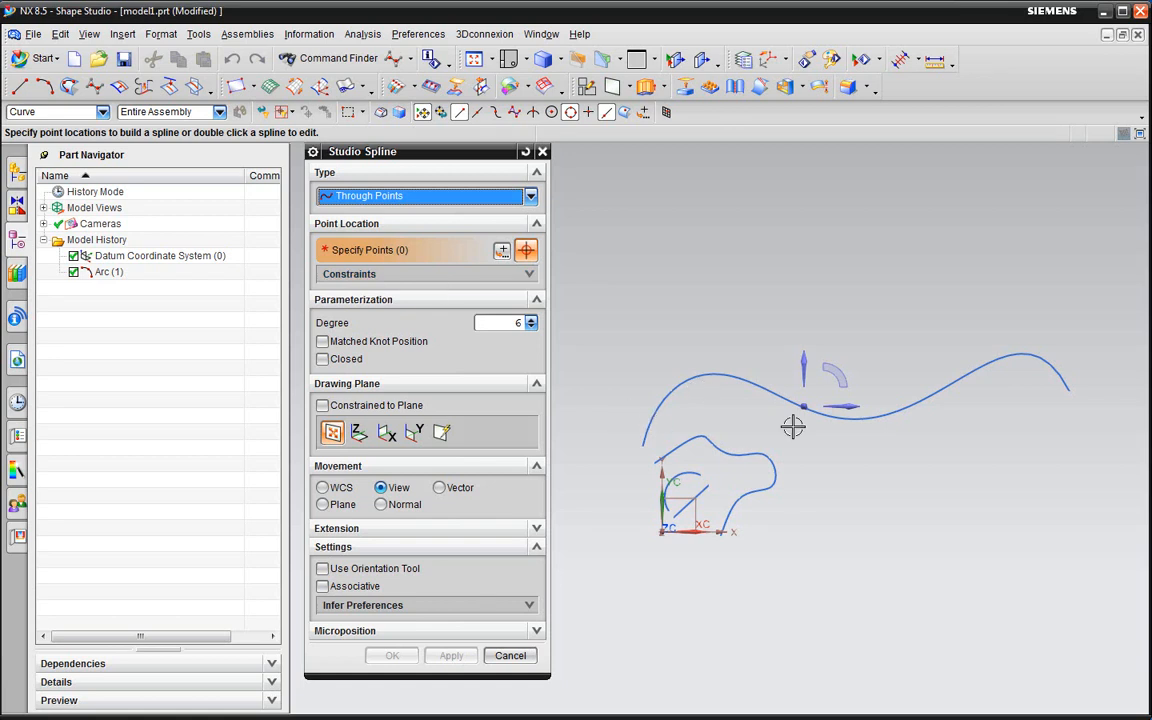
Step: Keep the Through Points type and set the spline's degree to 3
left_click(376, 199)
left_click(368, 215)
double_click(505, 322)
type("3")
key("Return")
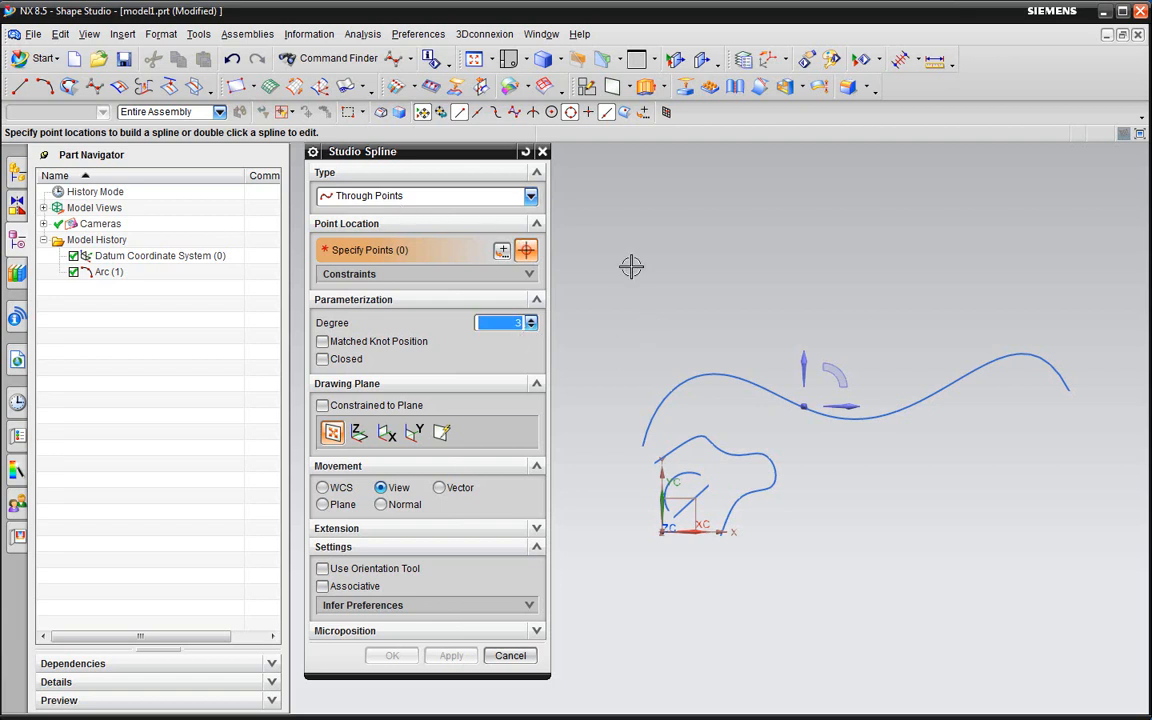
Step: Place four spline points in a shallow arch above the existing long wavy curve
left_click(622, 322)
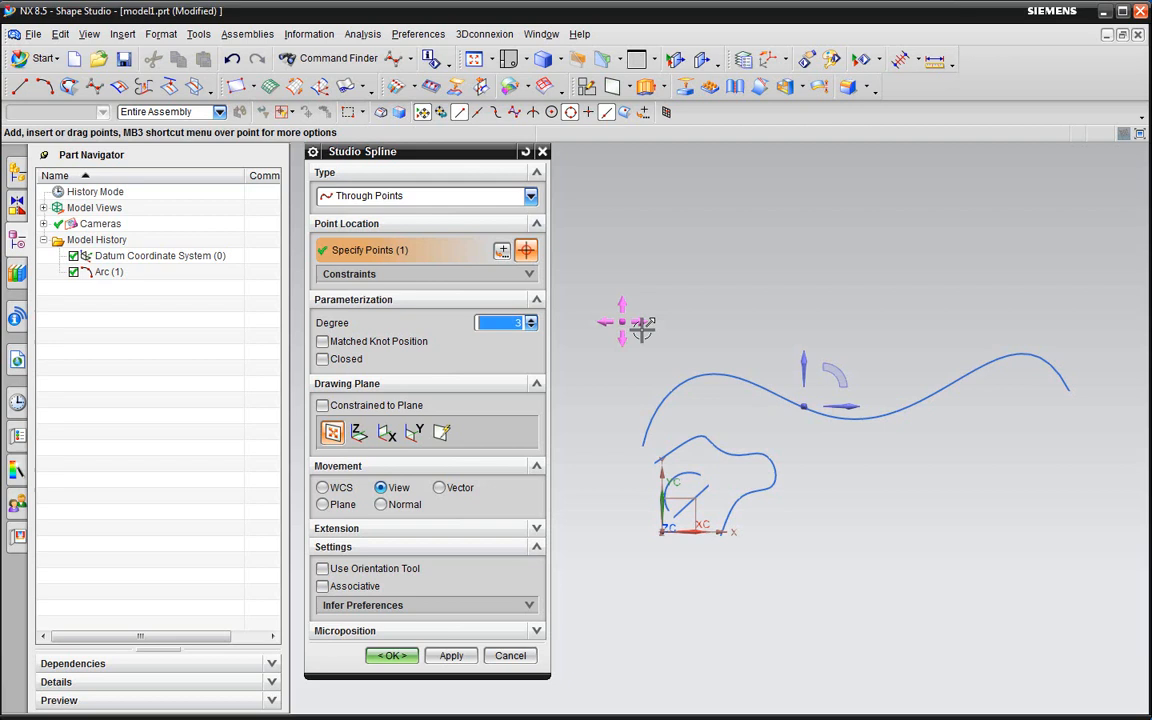
left_click(701, 283)
left_click(810, 291)
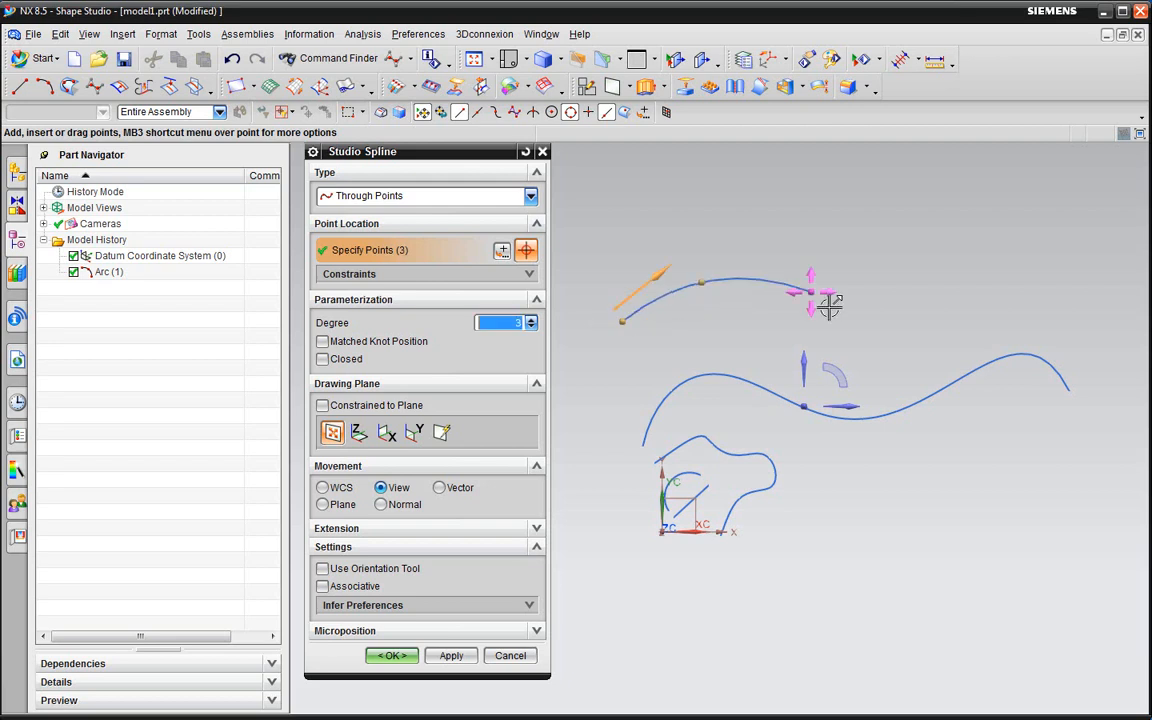
left_click(921, 333)
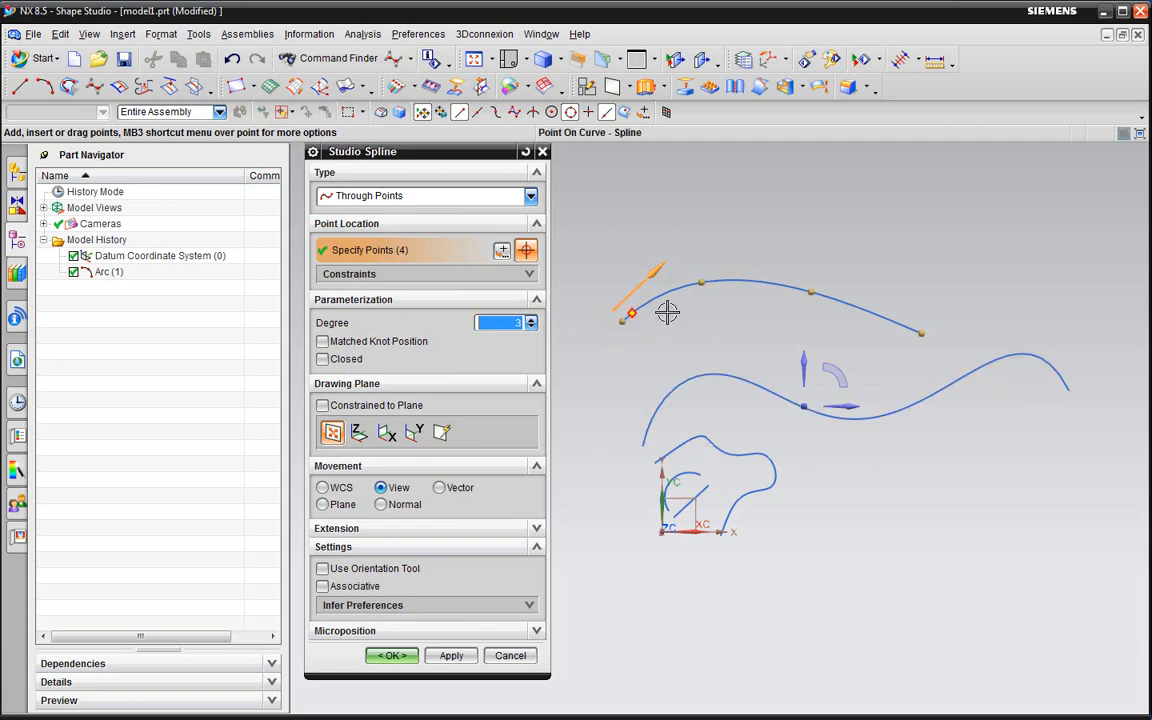
Step: Reposition the spline's two inner points to form a wave with one crest and one trough, and apply the spline
left_click(918, 331)
left_click(813, 294)
left_click_drag(828, 310, 866, 267)
left_click_drag(707, 291, 743, 348)
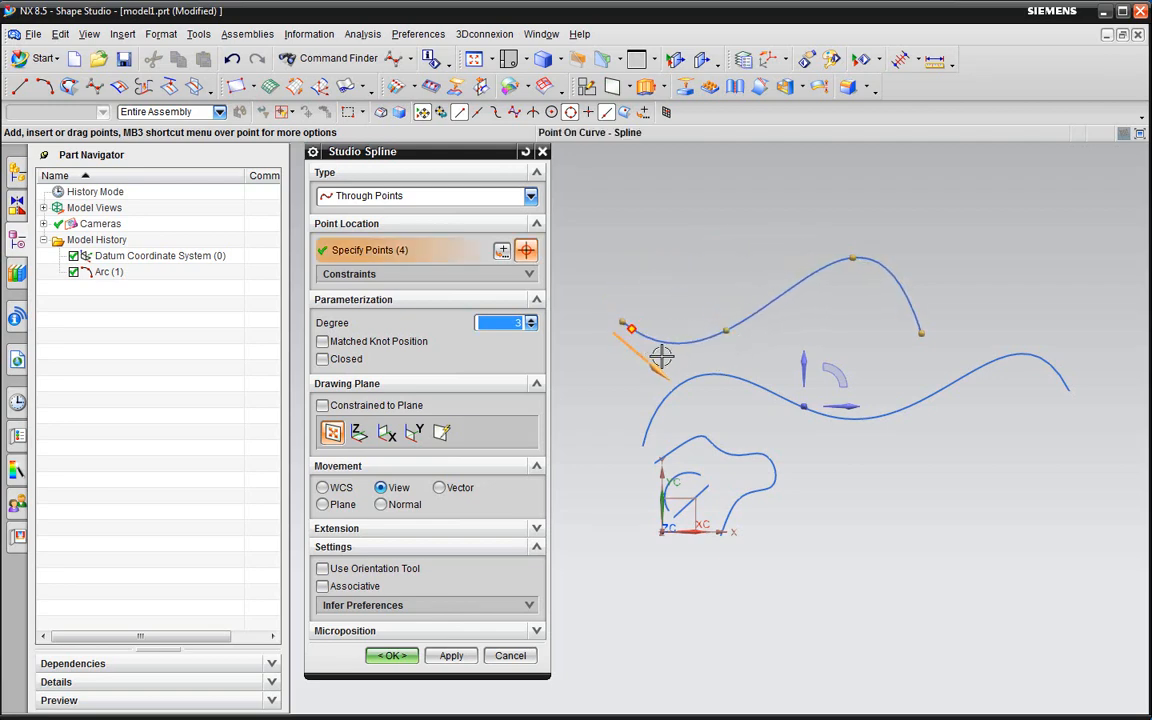
mouse_move(737, 343)
left_mouse_down()
mouse_move(666, 260)
mouse_move(722, 306)
mouse_move(733, 342)
mouse_move(712, 291)
mouse_move(741, 327)
left_mouse_up()
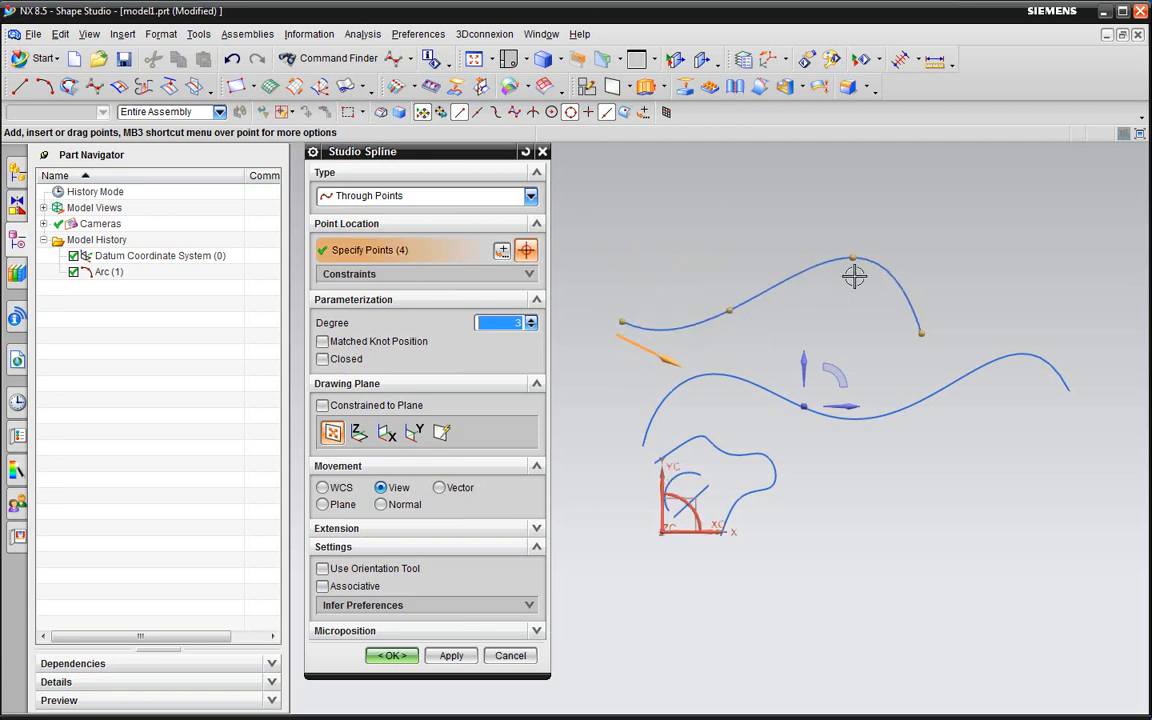
left_click_drag(861, 267, 790, 350)
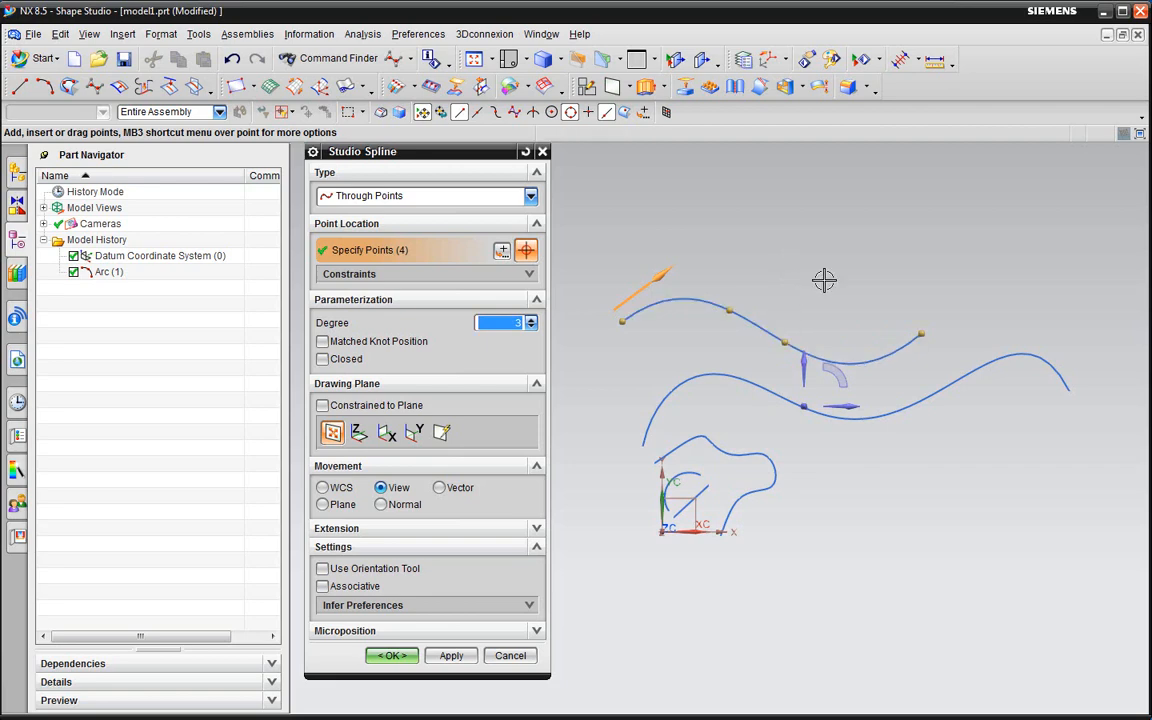
left_click(451, 655)
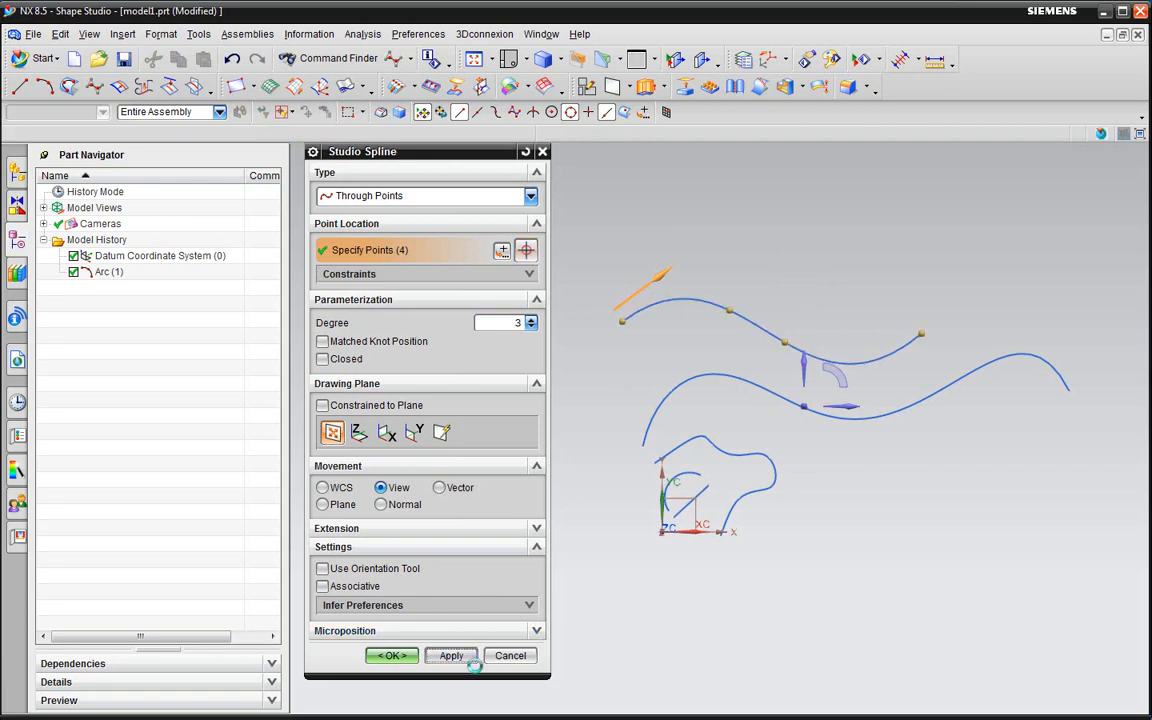
Step: Draw another four-point spline between the two wavy curves, snapping its third point onto the upper curve and ending above it
left_click(627, 382)
left_click(737, 359)
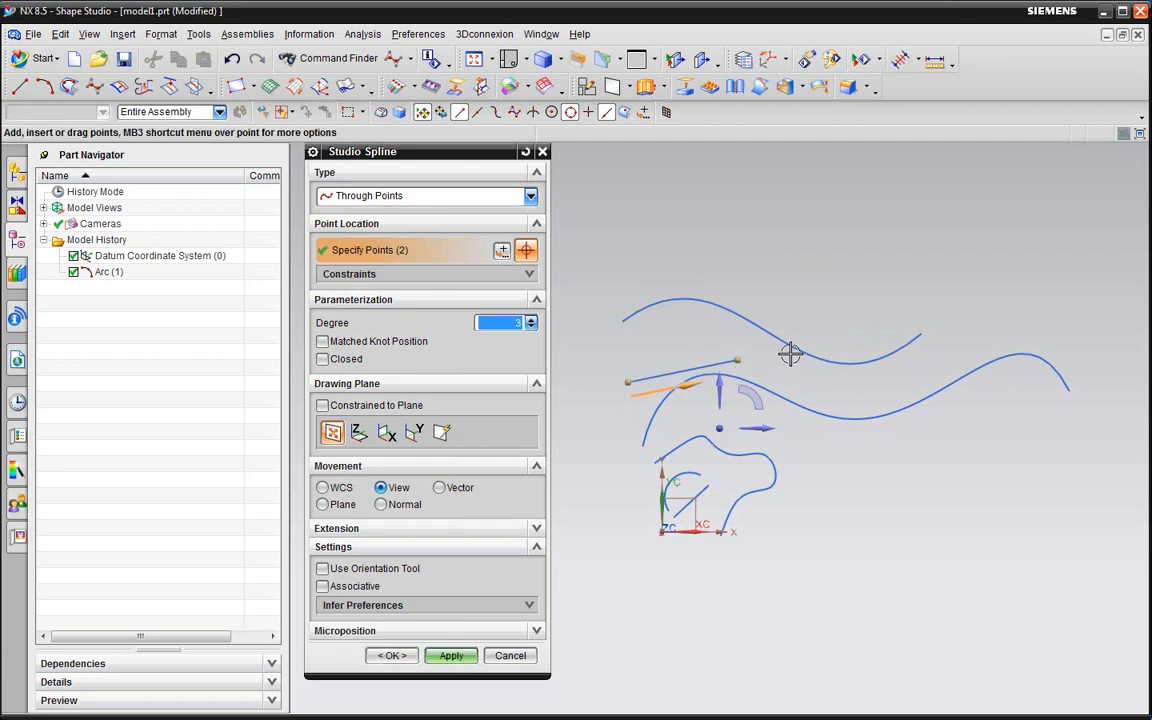
left_click(777, 339)
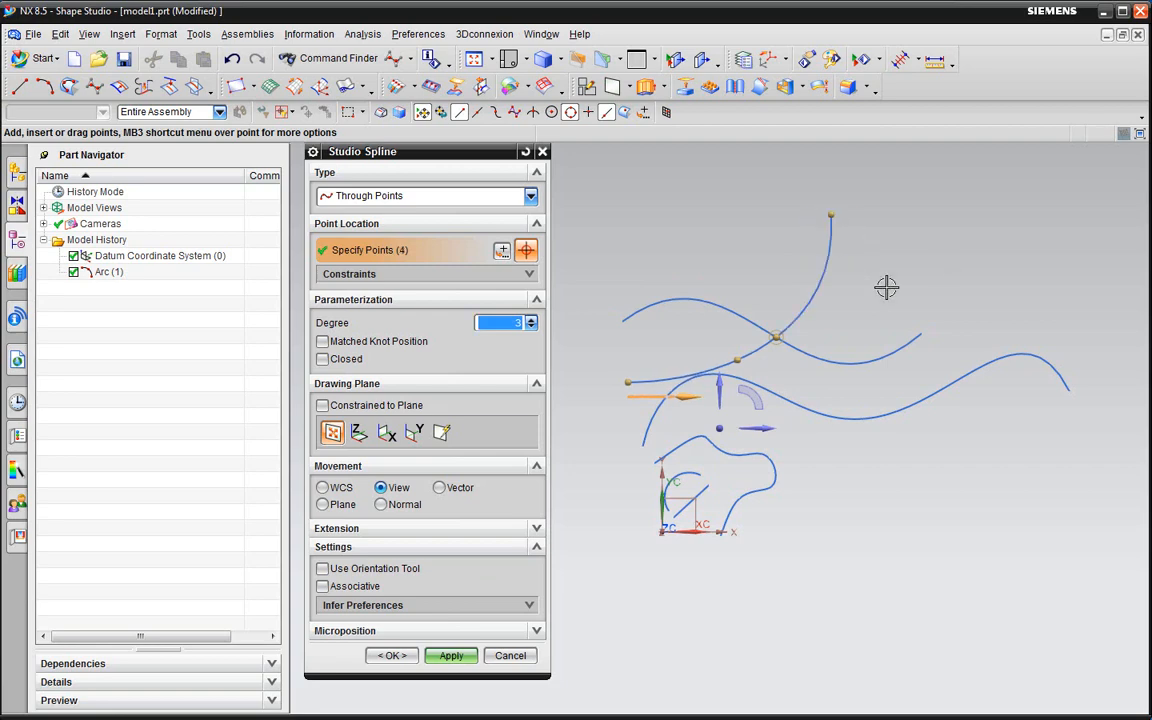
Step: Slide the snapped point along the upper curve and move the second point and the free end point to reshape the spline
left_click_drag(746, 372, 811, 363)
left_click(789, 345)
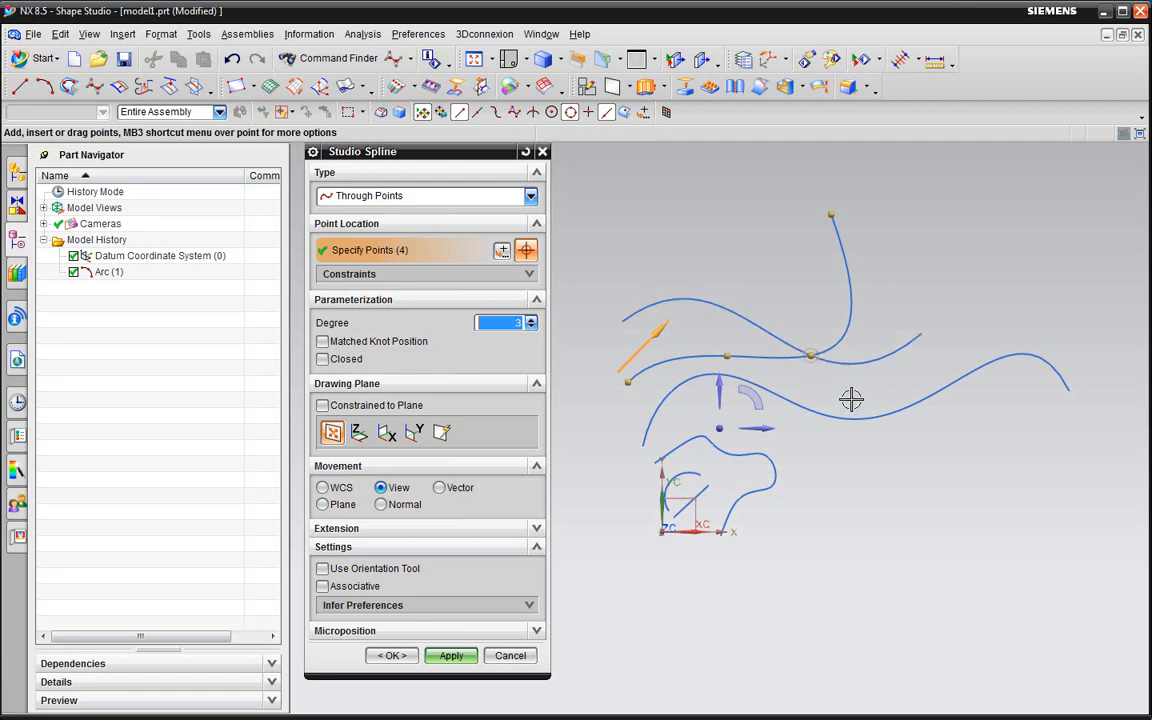
left_click_drag(831, 214, 908, 257)
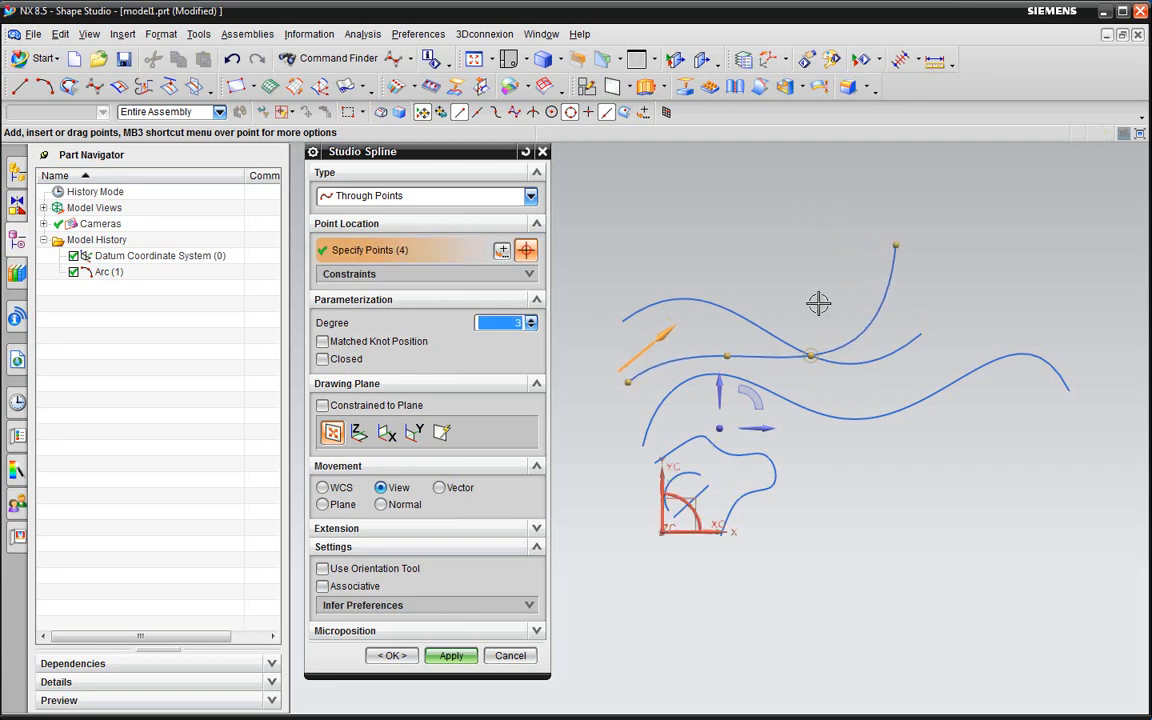
left_click(741, 364)
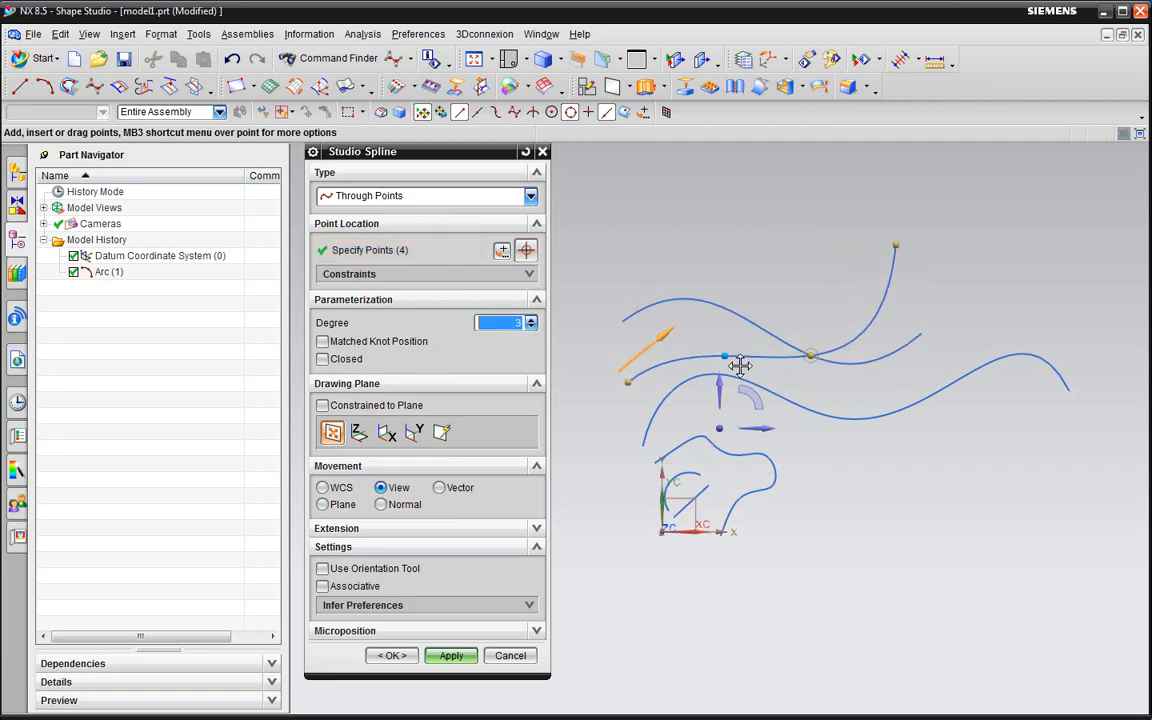
left_click_drag(738, 363, 745, 359)
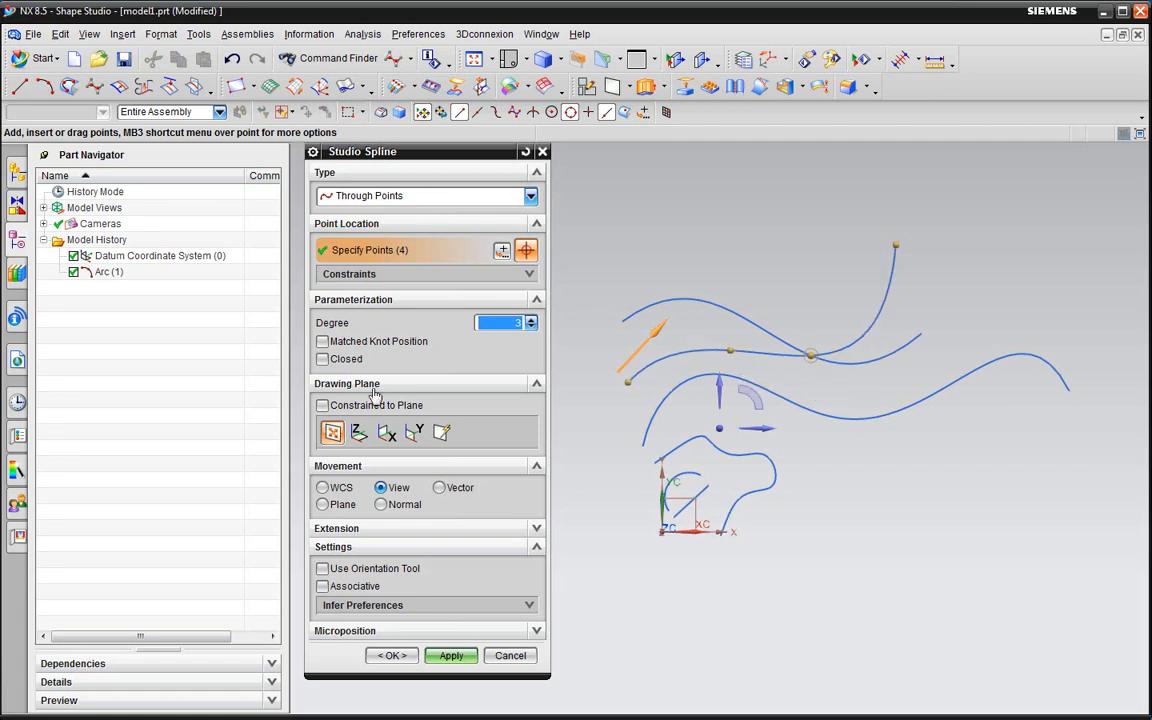
Step: Convert the four-point spline to the By Poles type, and discard it
left_click(407, 197)
left_click(350, 227)
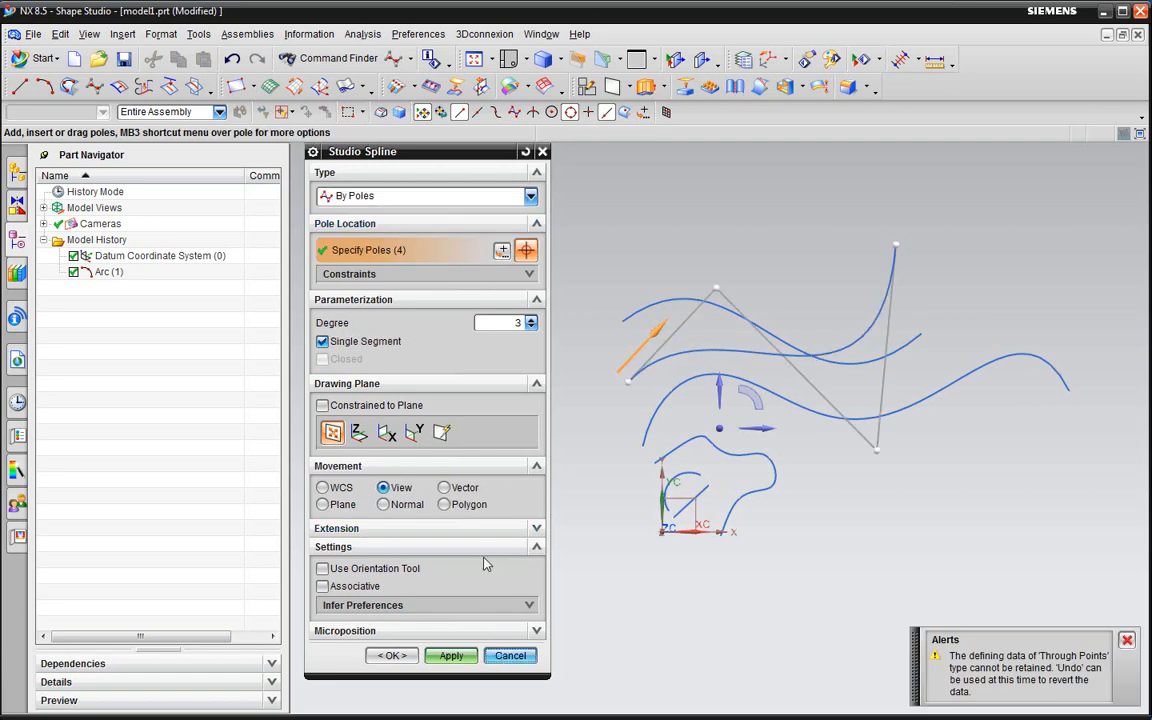
left_click(510, 655)
middle_click_drag(793, 345, 774, 424)
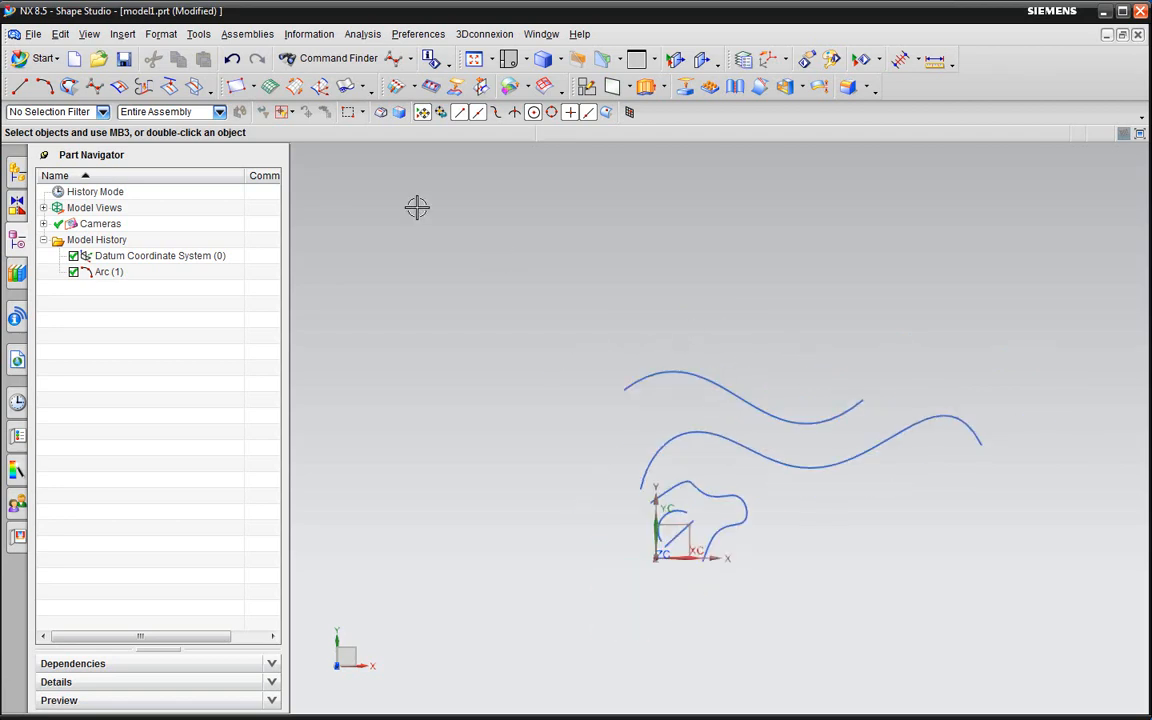
left_click(95, 87)
left_click(614, 244)
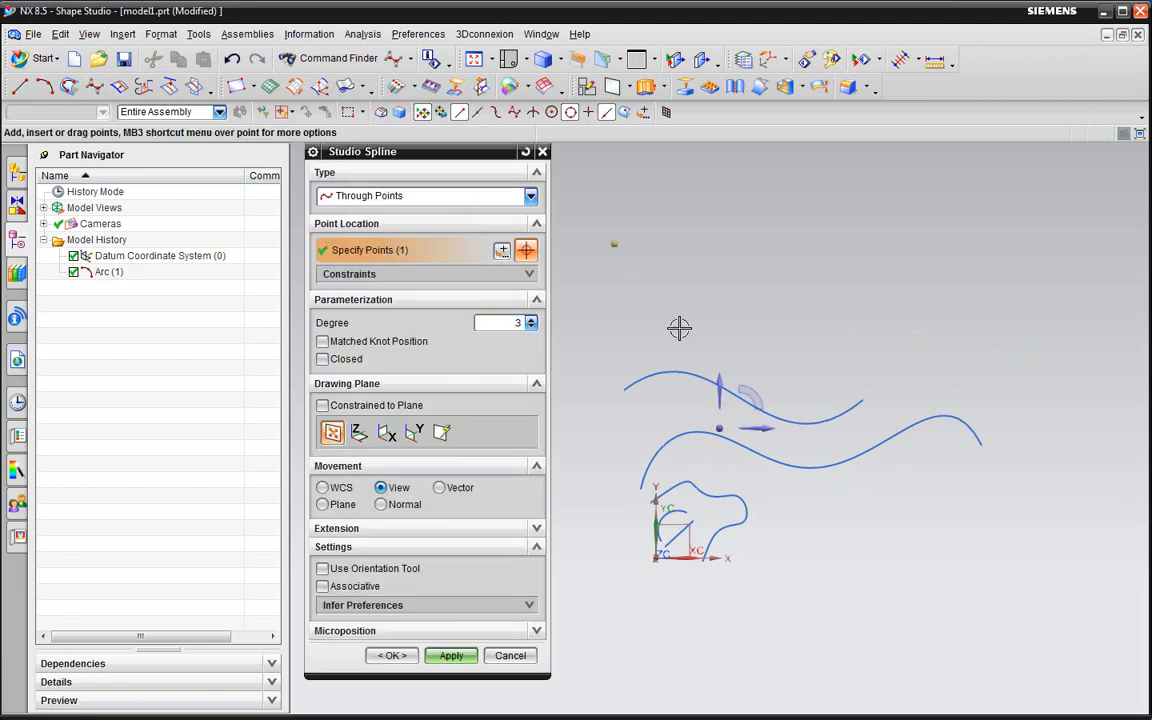
left_click(667, 316)
left_click(345, 195)
left_click(347, 229)
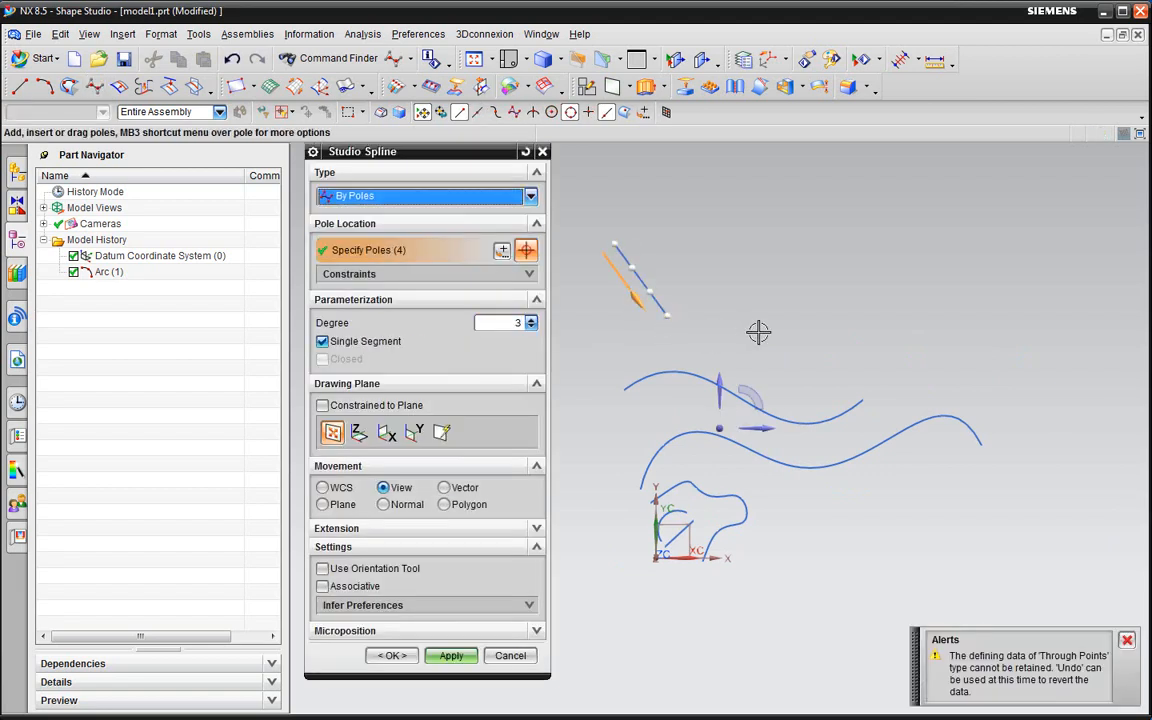
left_click(510, 656)
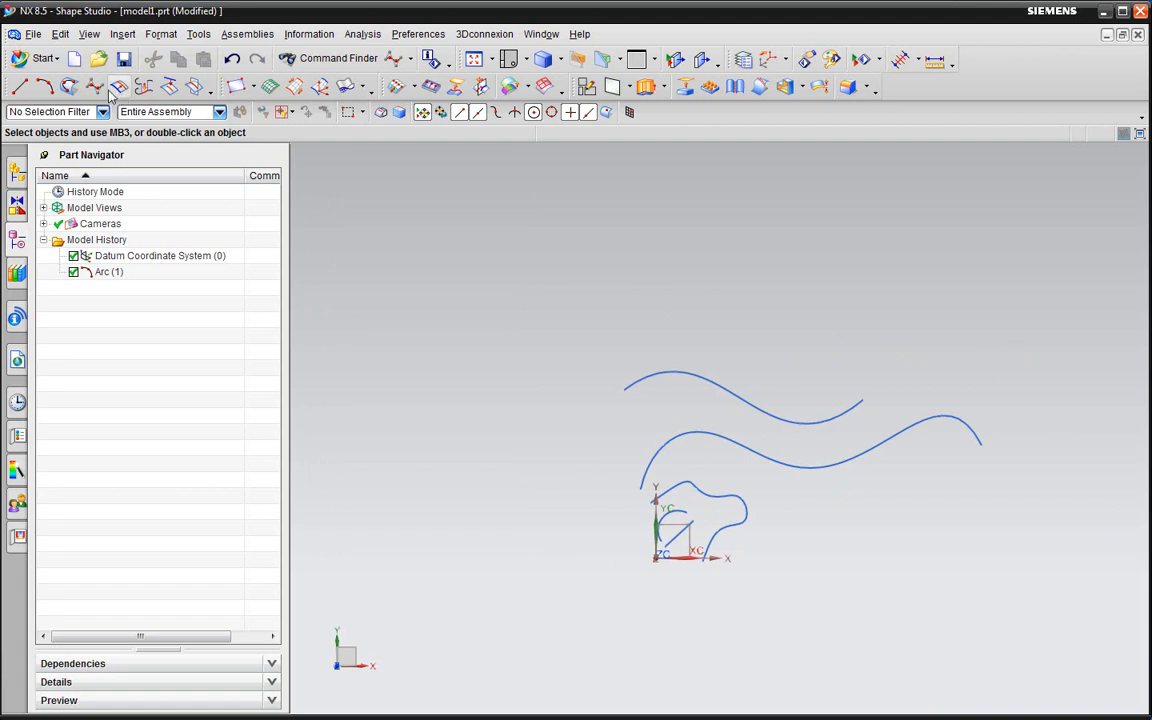
Step: Draw a degree 3 By Poles Studio Spline with Single Segment off, placing five poles in a bowl shape above the existing curves
left_click(530, 196)
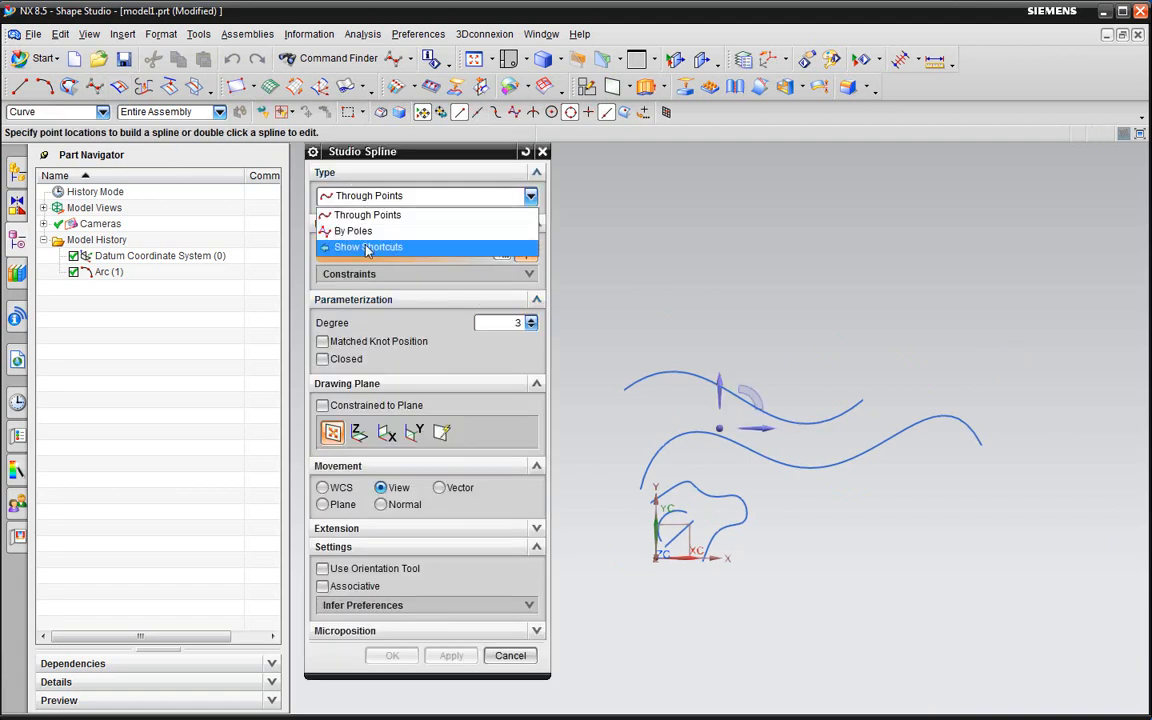
left_click(347, 229)
left_click(356, 345)
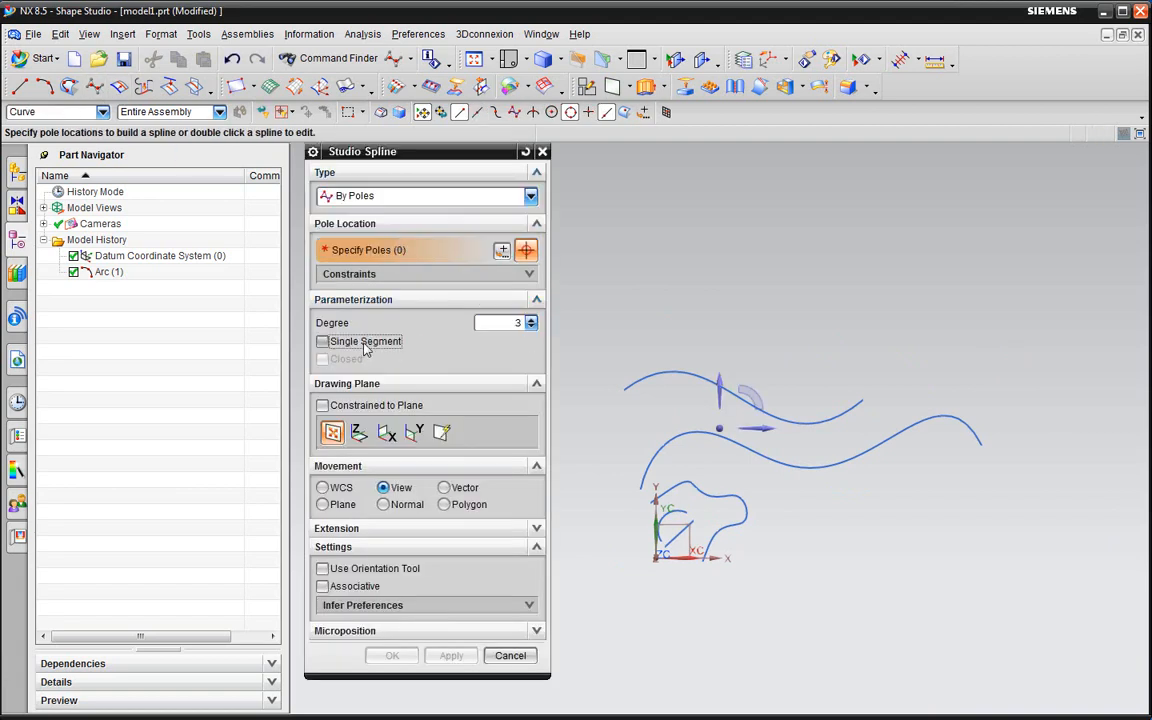
left_click(631, 243)
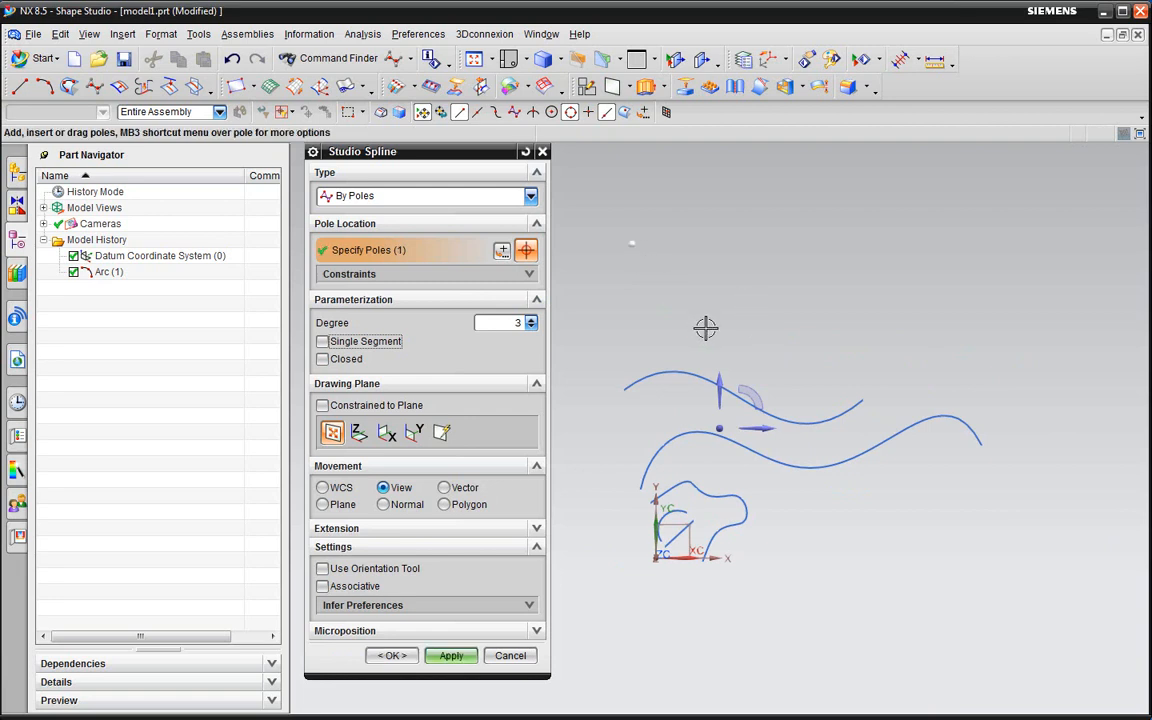
left_click(693, 316)
left_click(808, 337)
left_click(914, 307)
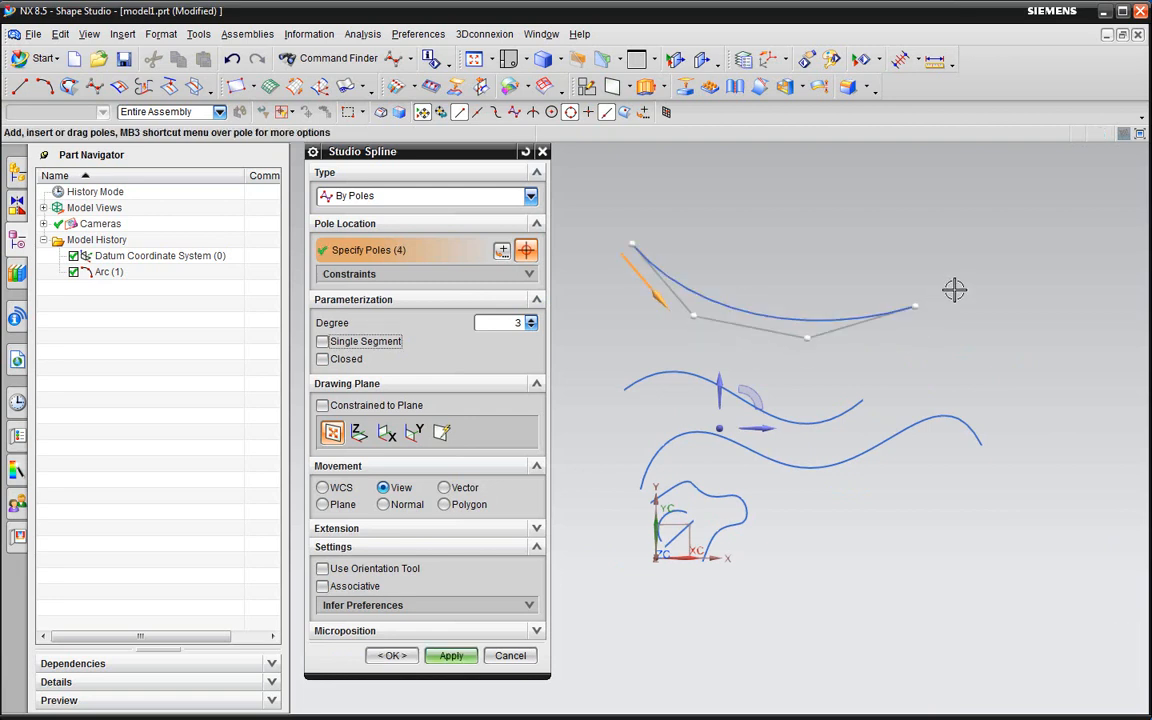
left_click(983, 225)
Step: Move the fourth pole outward and the third pole slightly lower, and accept the By Poles spline
left_click_drag(915, 306, 948, 304)
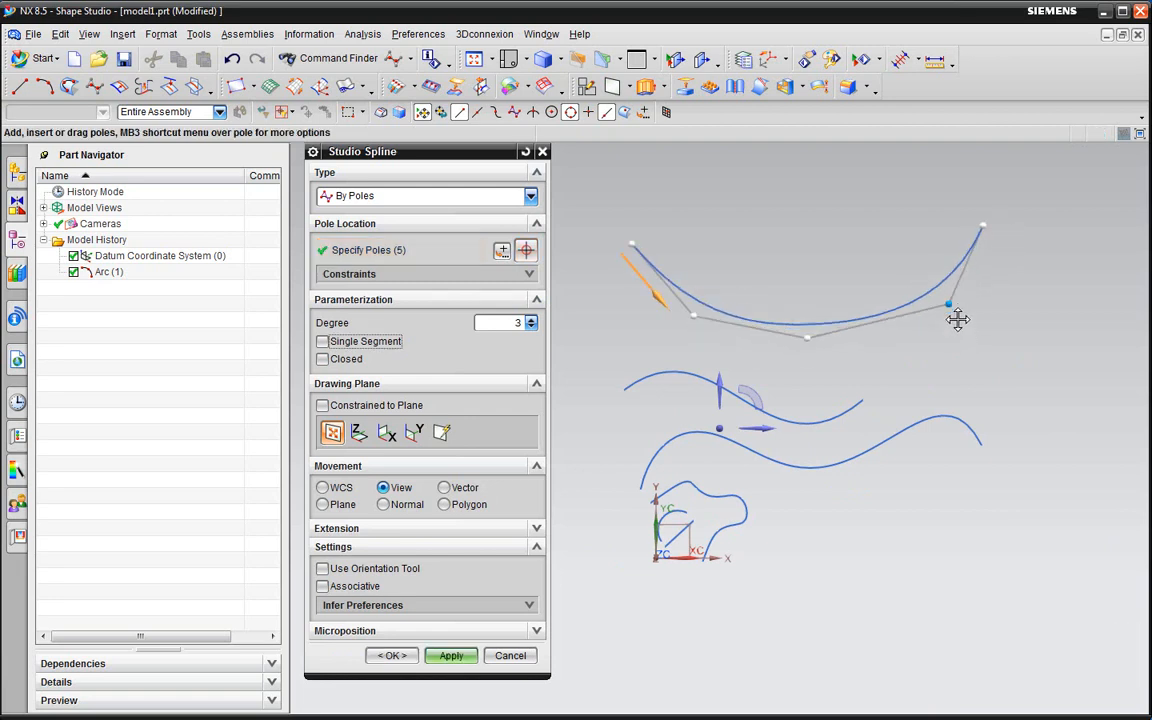
left_click_drag(808, 337, 815, 348)
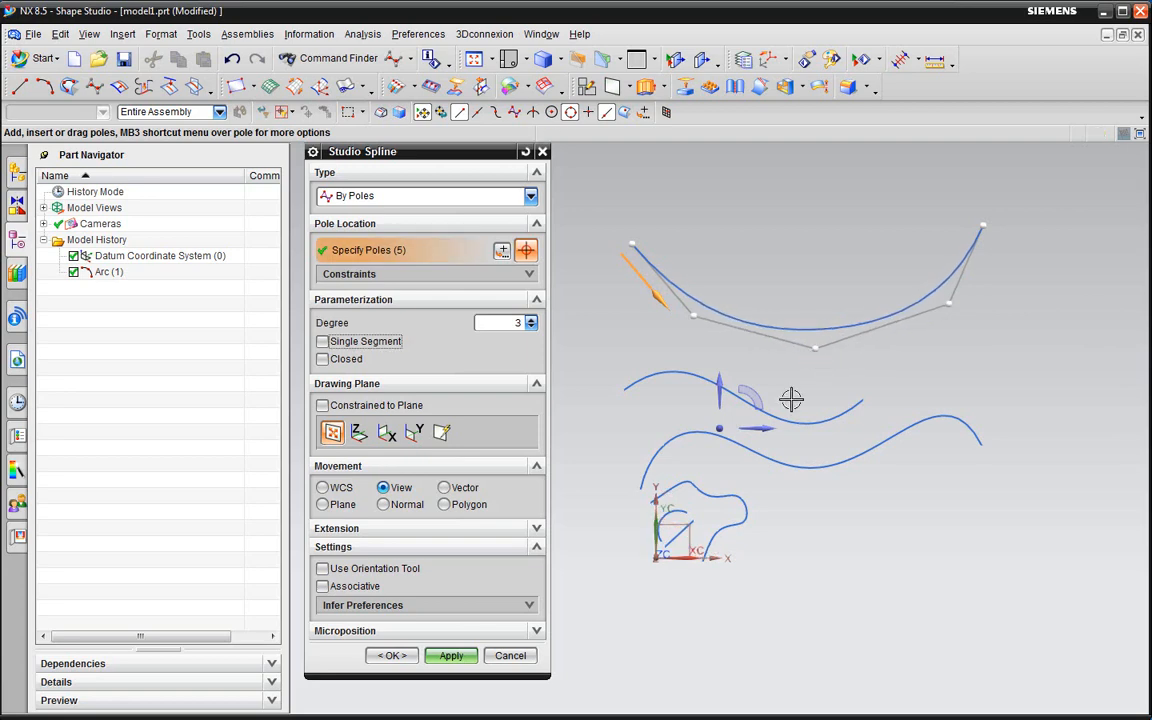
left_click(390, 655)
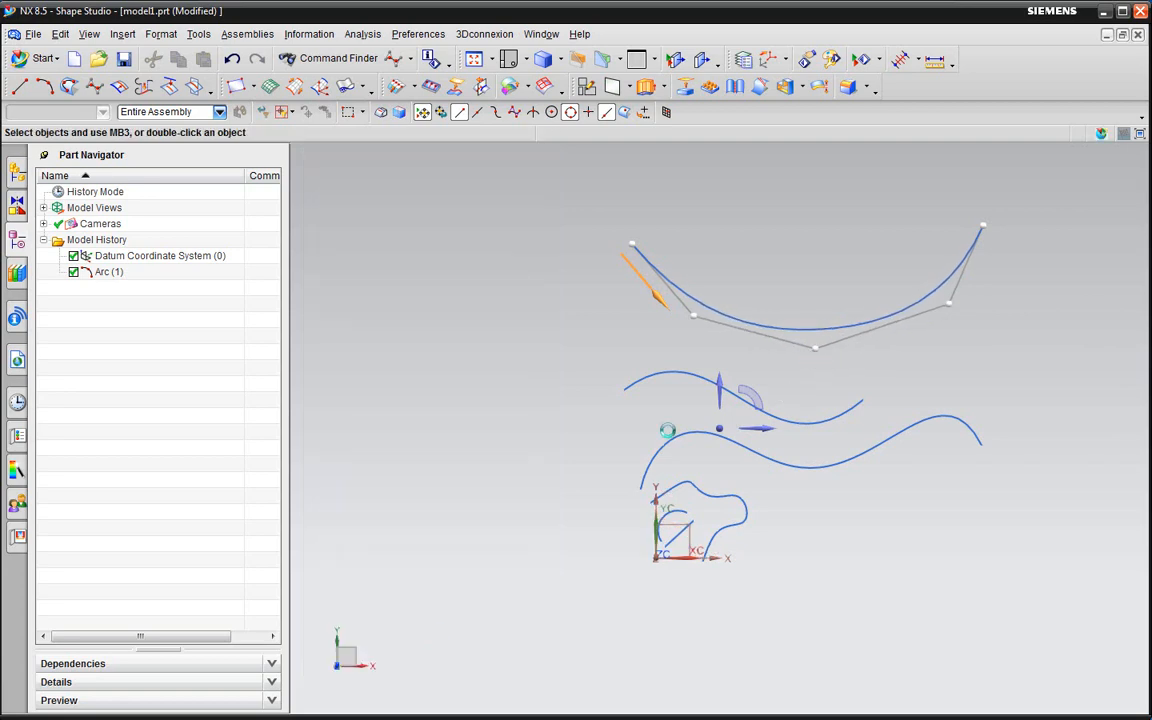
Step: Hide the three lower splines, the arc, the line and the datum coordinate system, leaving the bowl-shaped By Poles spline
middle_click_drag(652, 421, 744, 430)
left_click(655, 432)
left_click(612, 442)
left_click(566, 437)
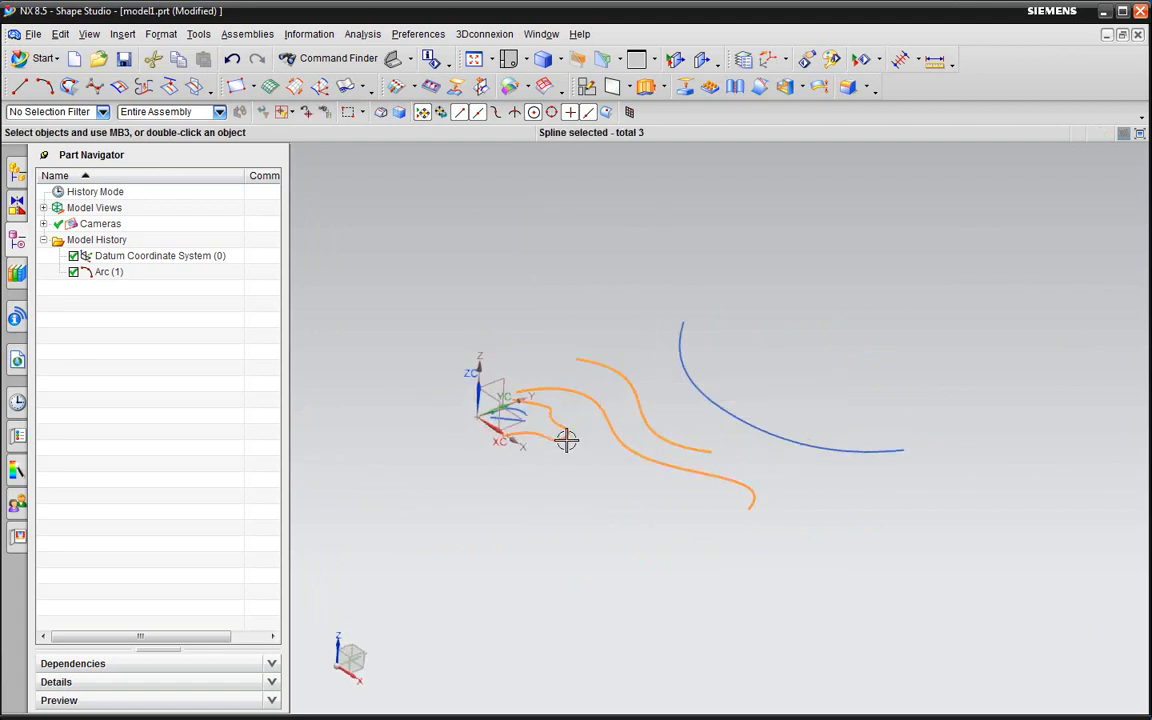
scroll(534, 425, "down", 3)
left_click(534, 425)
left_click(470, 430)
left_click(448, 443)
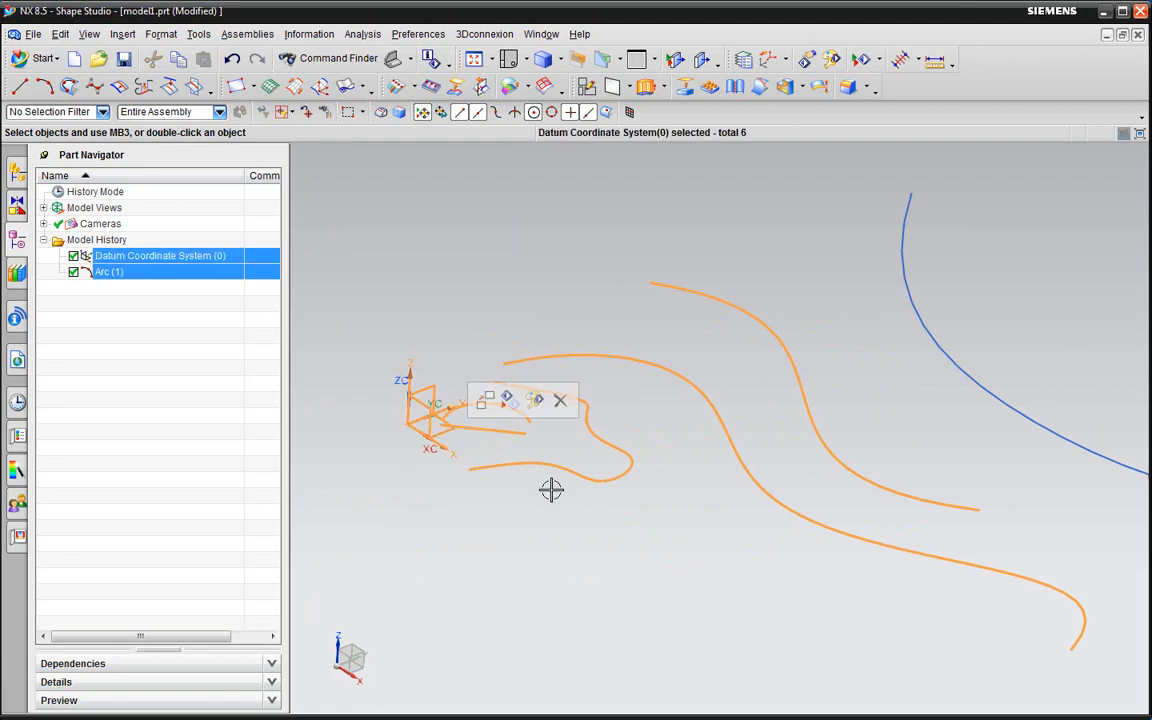
key("ctrl+b")
scroll(572, 432, "up", 3)
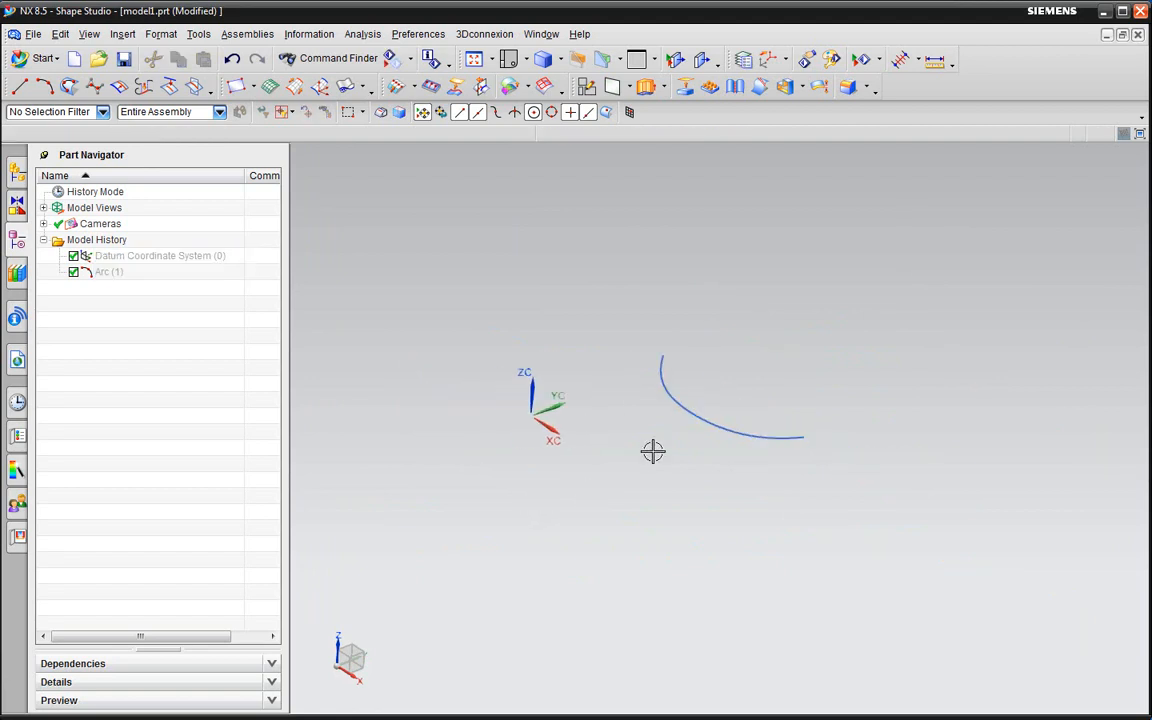
Step: Draw a degree 3 By Poles Studio Spline in the XC-ZC side view with five bowl-shaped poles, the third snapped to the existing curve
middle_click_drag(650, 450, 780, 590)
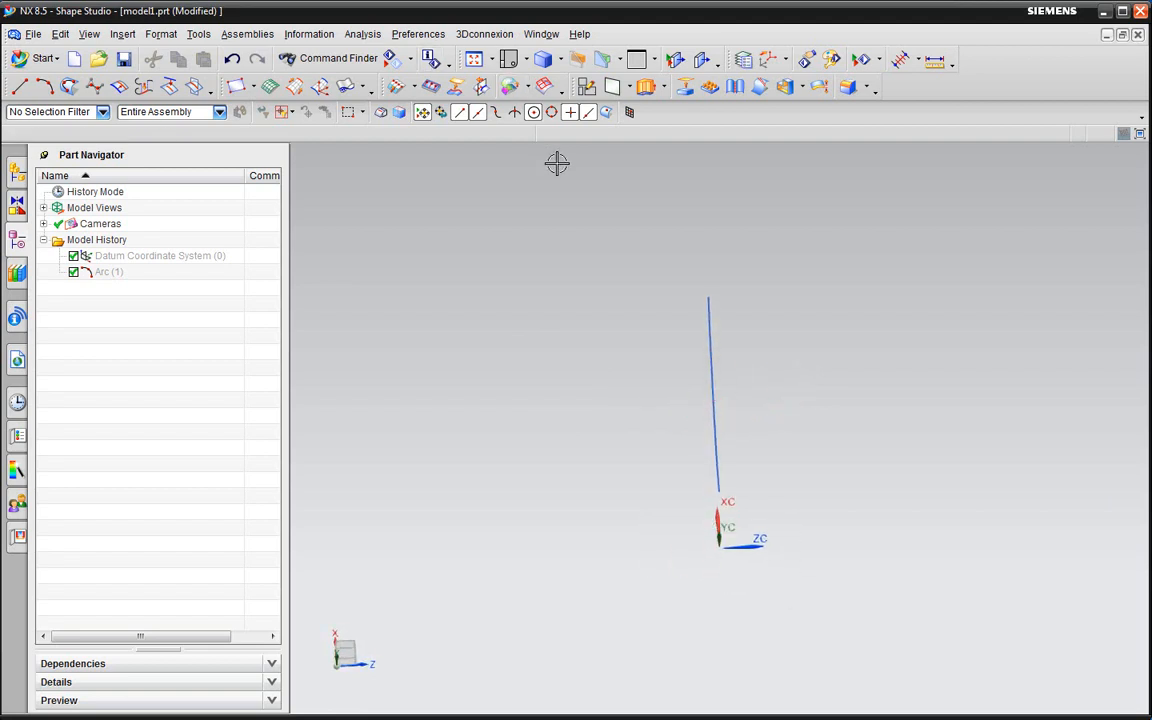
key("ctrl+alt+t")
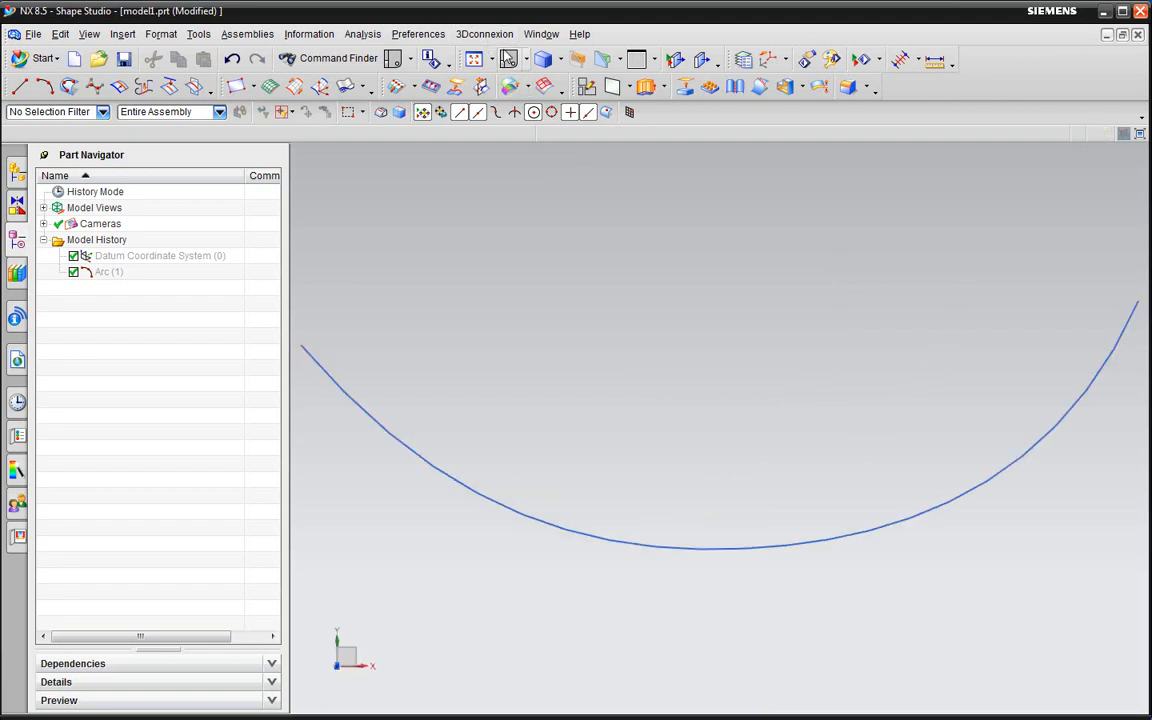
middle_click_drag(620, 255, 819, 401)
key("F8")
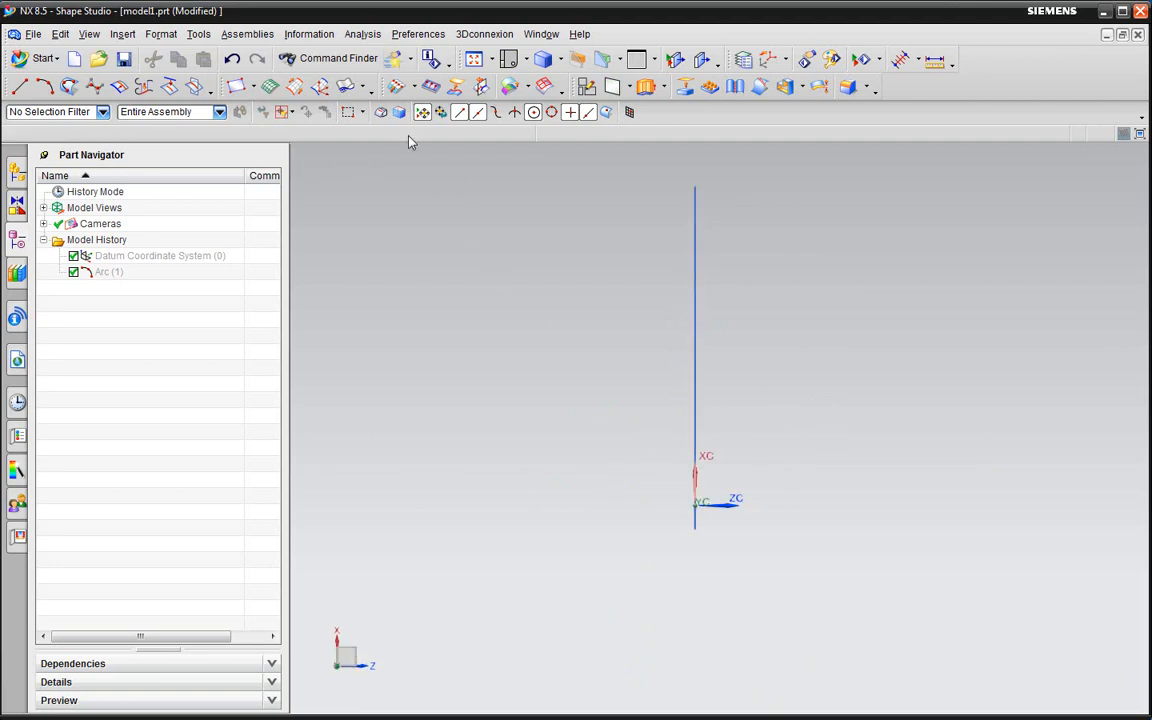
left_click(96, 88)
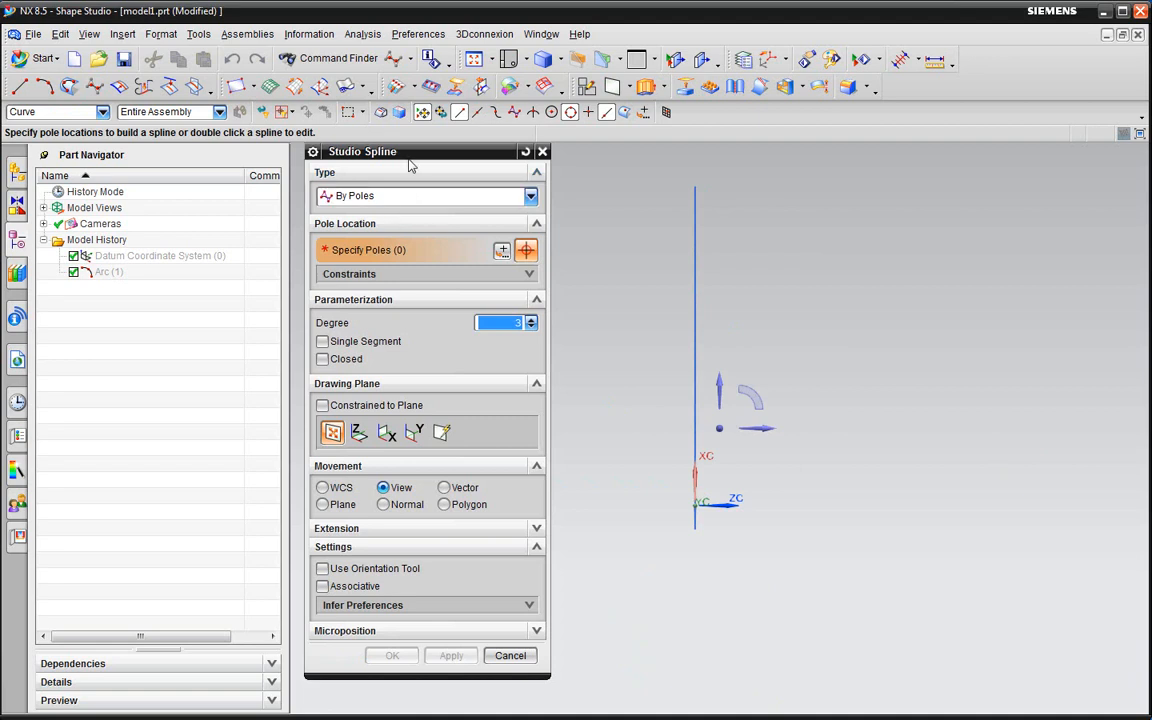
left_click_drag(416, 156, 402, 156)
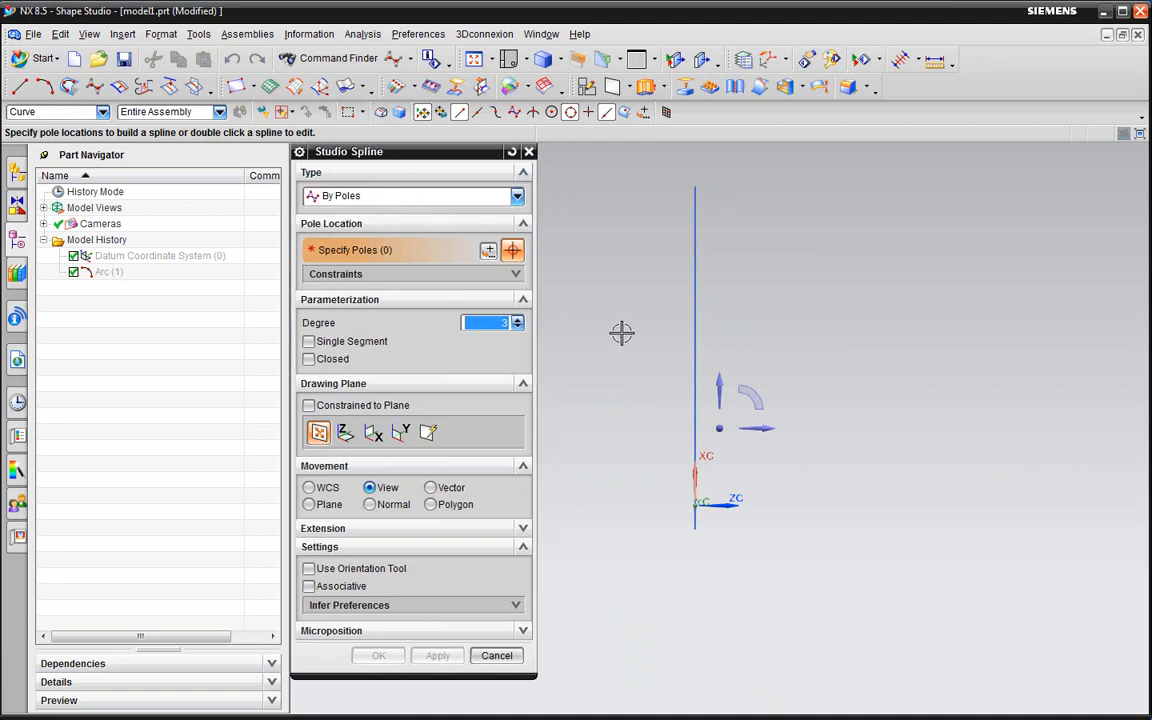
left_click(568, 284)
left_click(617, 352)
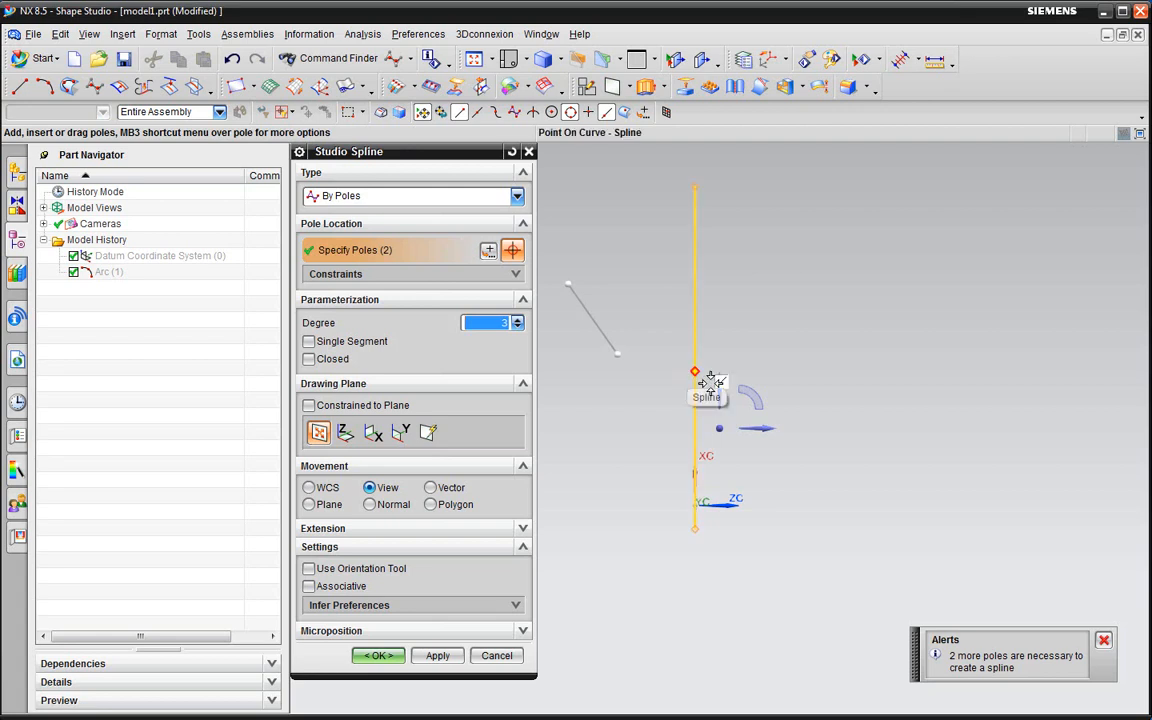
left_click(710, 381)
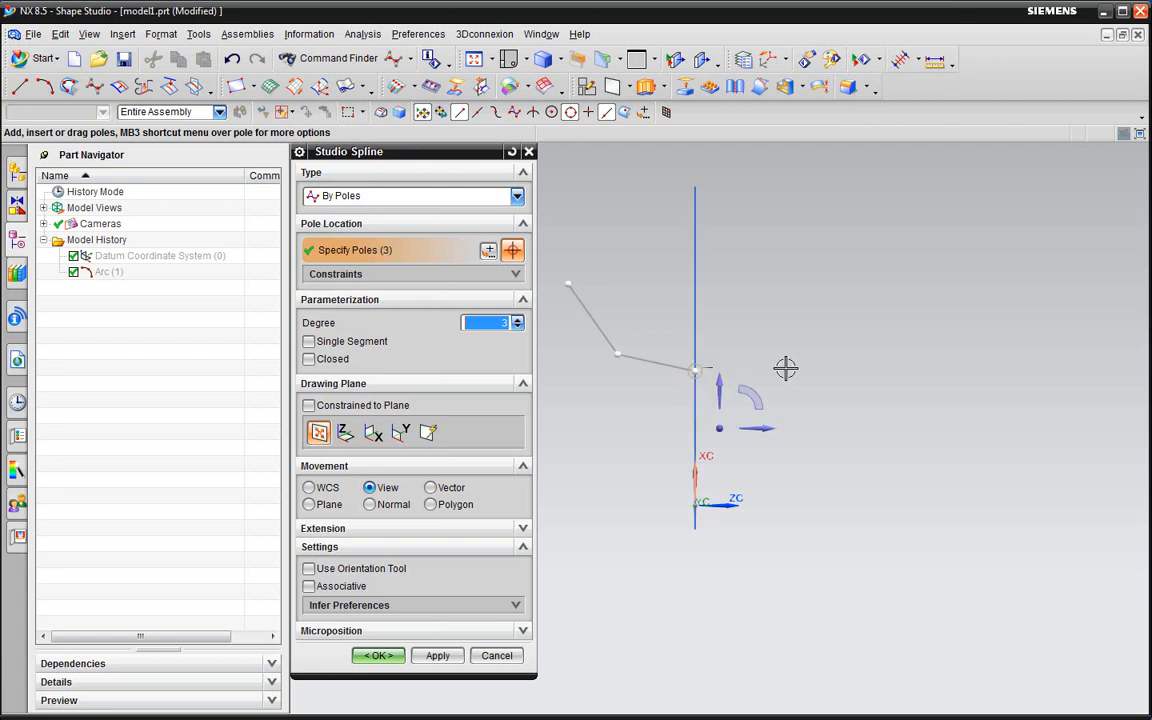
left_click(789, 349)
left_click(849, 283)
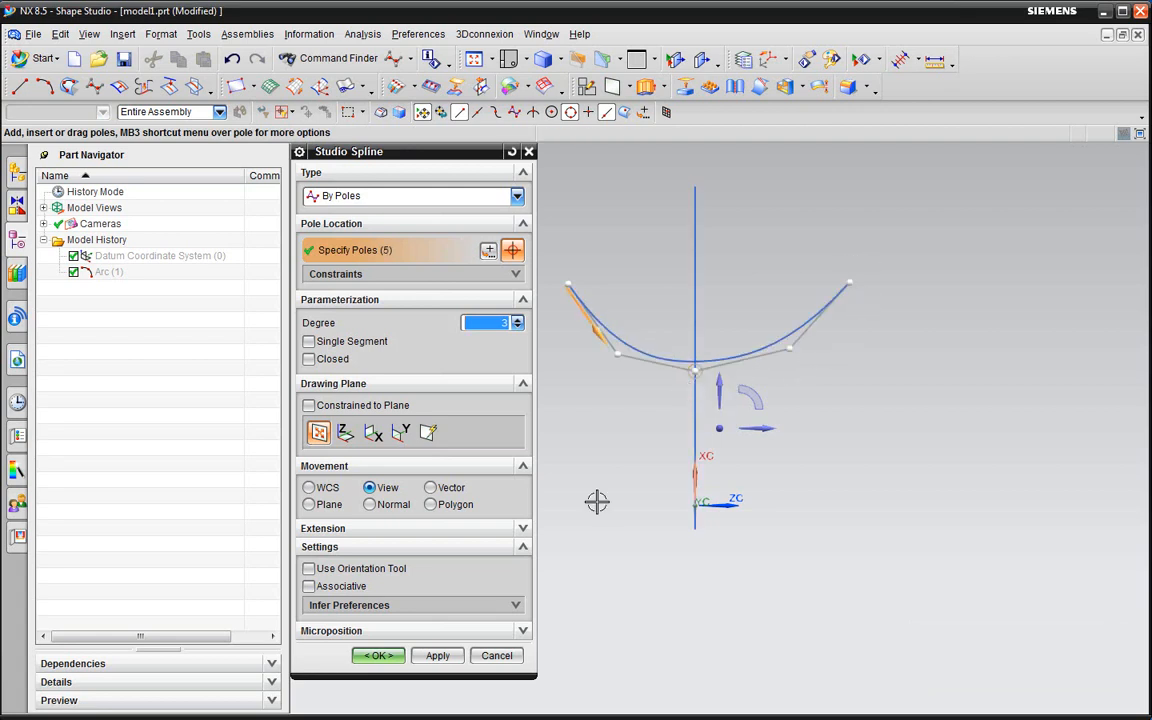
left_click(378, 658)
Step: Edit the new spline, restrict pole movement to the WCS Y axis, and raise the third pole above the bowl curve
mouse_move(661, 465)
middle_mouse_down()
mouse_move(666, 427)
mouse_move(650, 375)
mouse_move(636, 363)
mouse_move(628, 372)
middle_mouse_up()
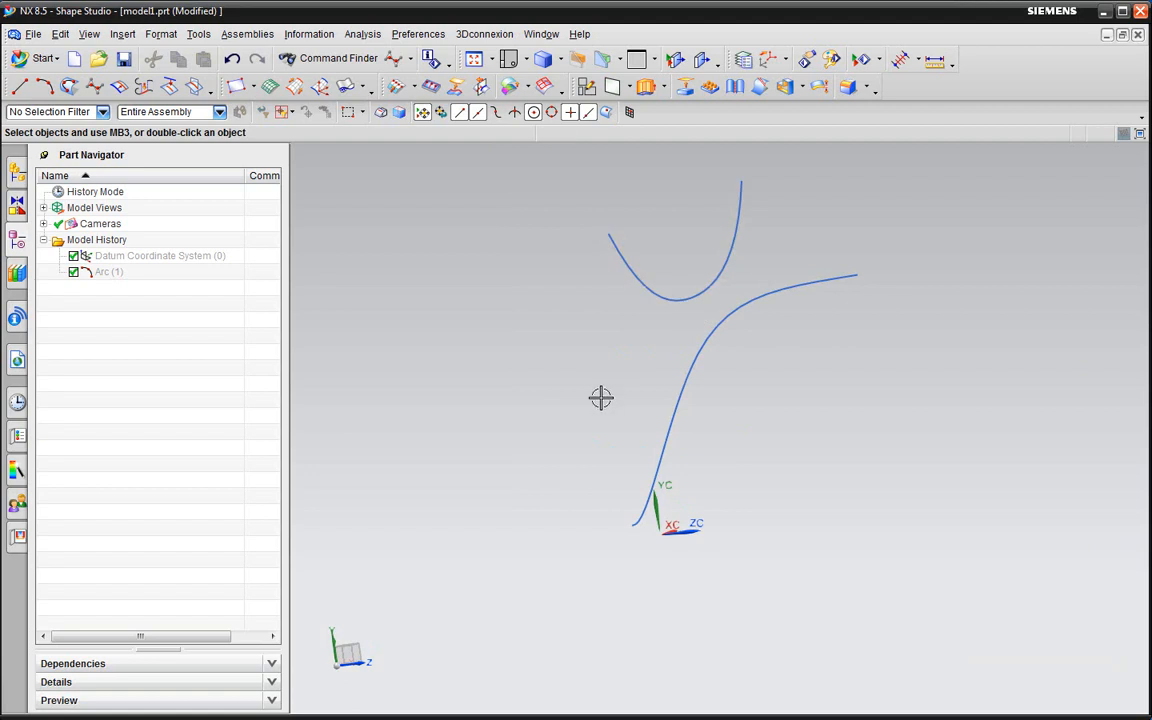
double_click(697, 365)
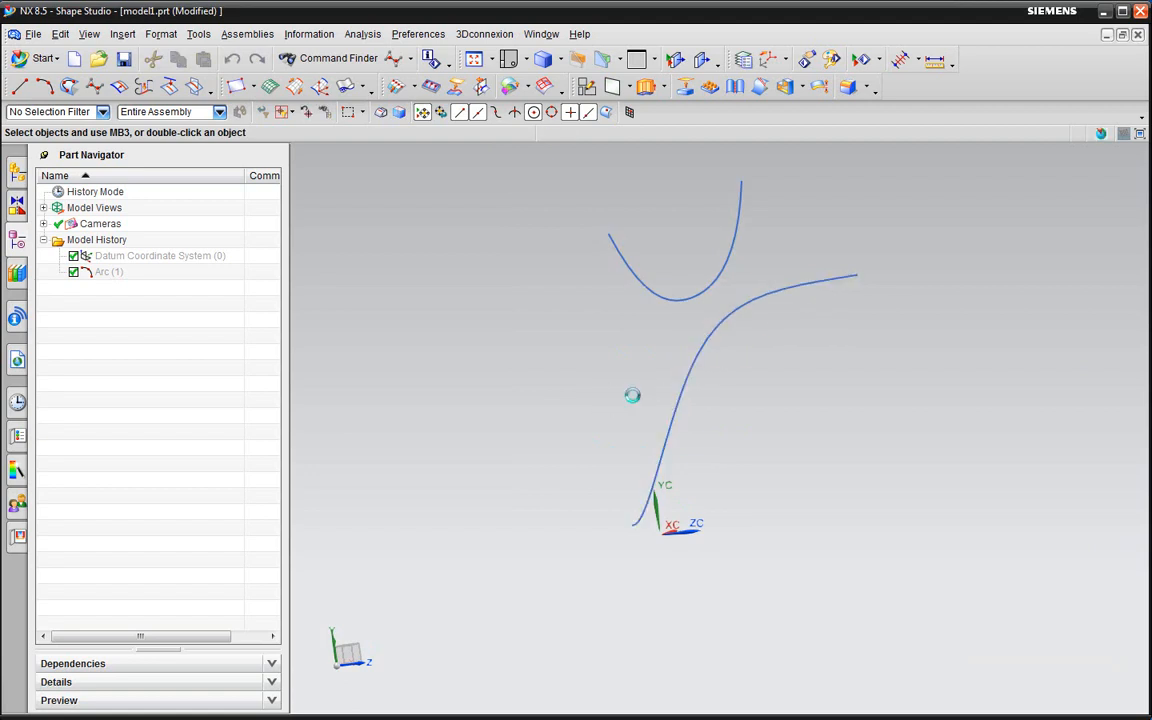
mouse_move(685, 448)
middle_mouse_down()
mouse_move(781, 421)
mouse_move(723, 417)
mouse_move(728, 401)
mouse_move(736, 408)
mouse_move(808, 370)
mouse_move(735, 378)
mouse_move(725, 314)
middle_mouse_up()
left_click(779, 369)
scroll(706, 307, "up", 4)
scroll(830, 396, "down", 4)
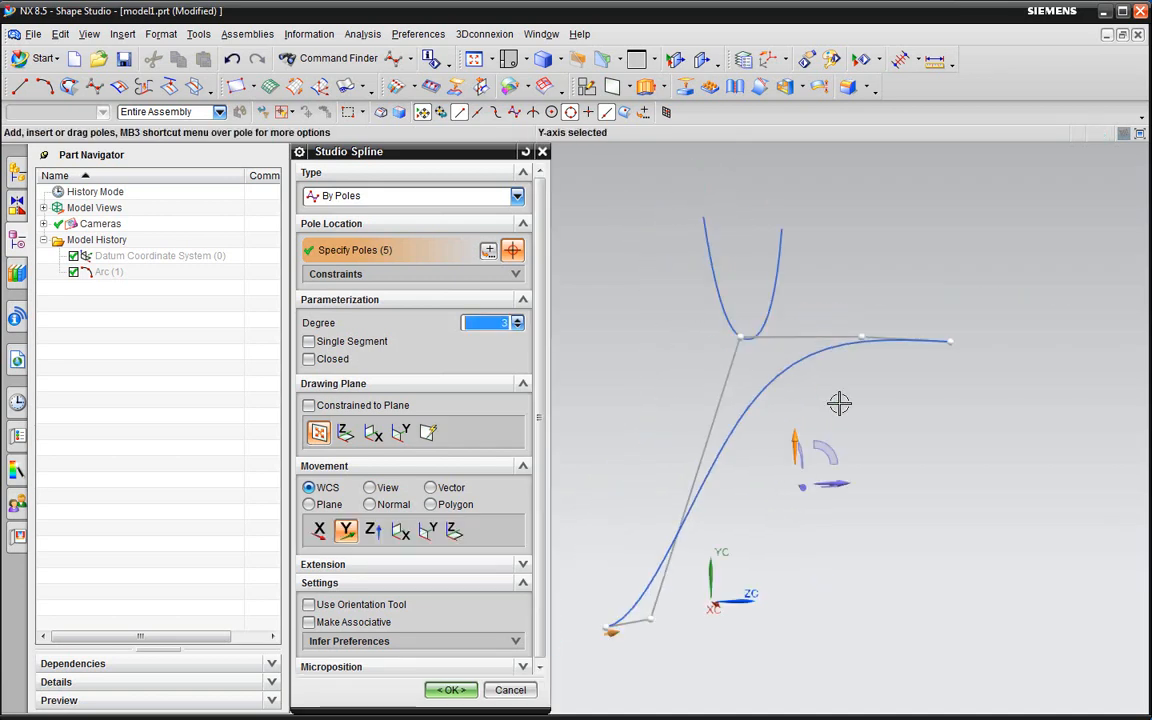
left_click(741, 340)
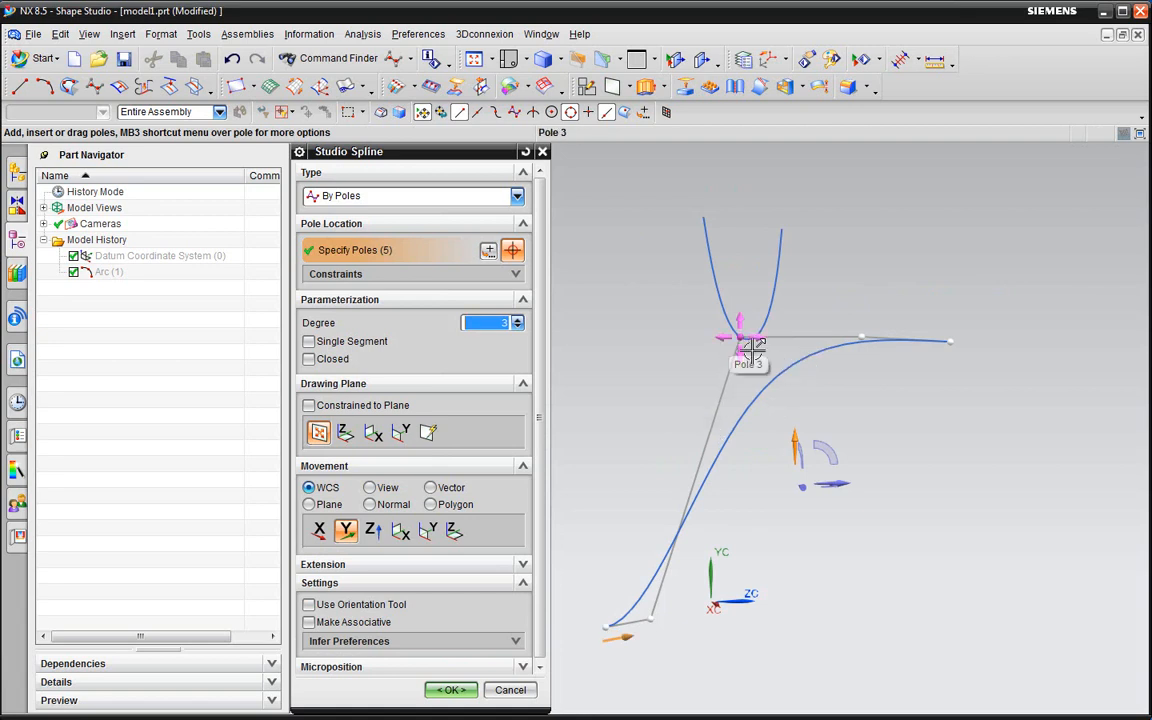
scroll(812, 399, "down", 2)
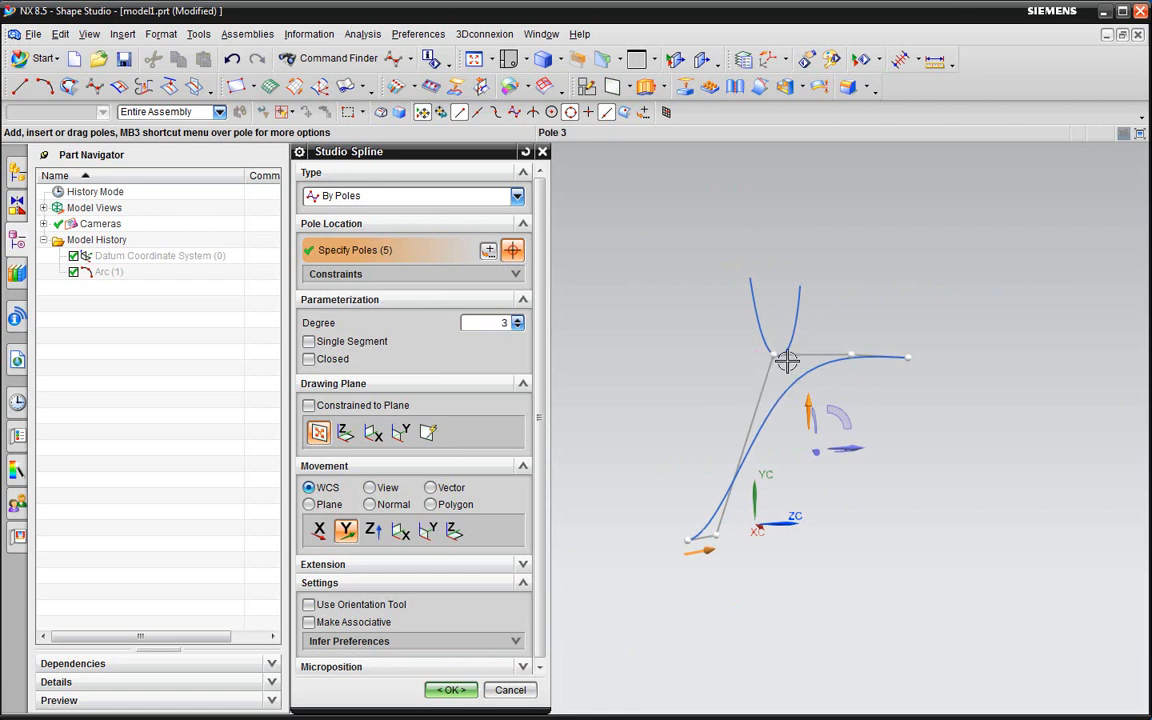
left_click_drag(776, 356, 761, 291)
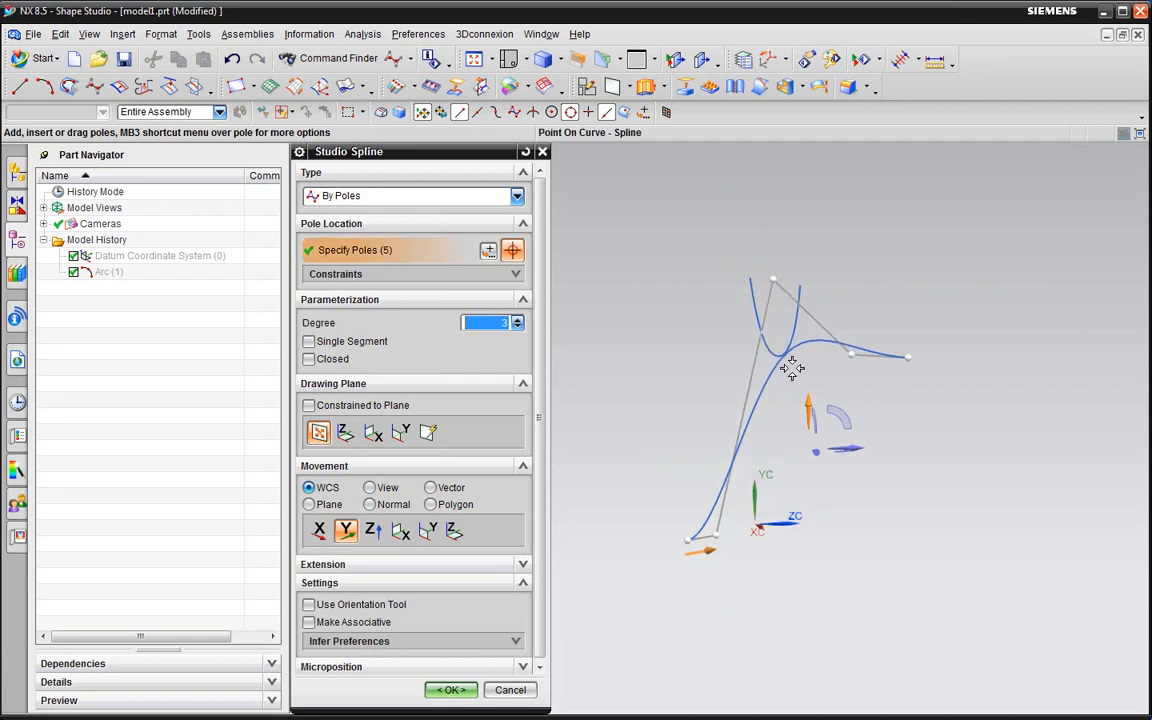
Step: Restrict pole movement to the WCS Z axis and shift the third pole along it, away from the fourth pole
middle_click_drag(794, 365, 833, 341)
left_click(833, 446)
mouse_move(834, 293)
middle_mouse_down()
mouse_move(823, 296)
mouse_move(833, 308)
middle_mouse_up()
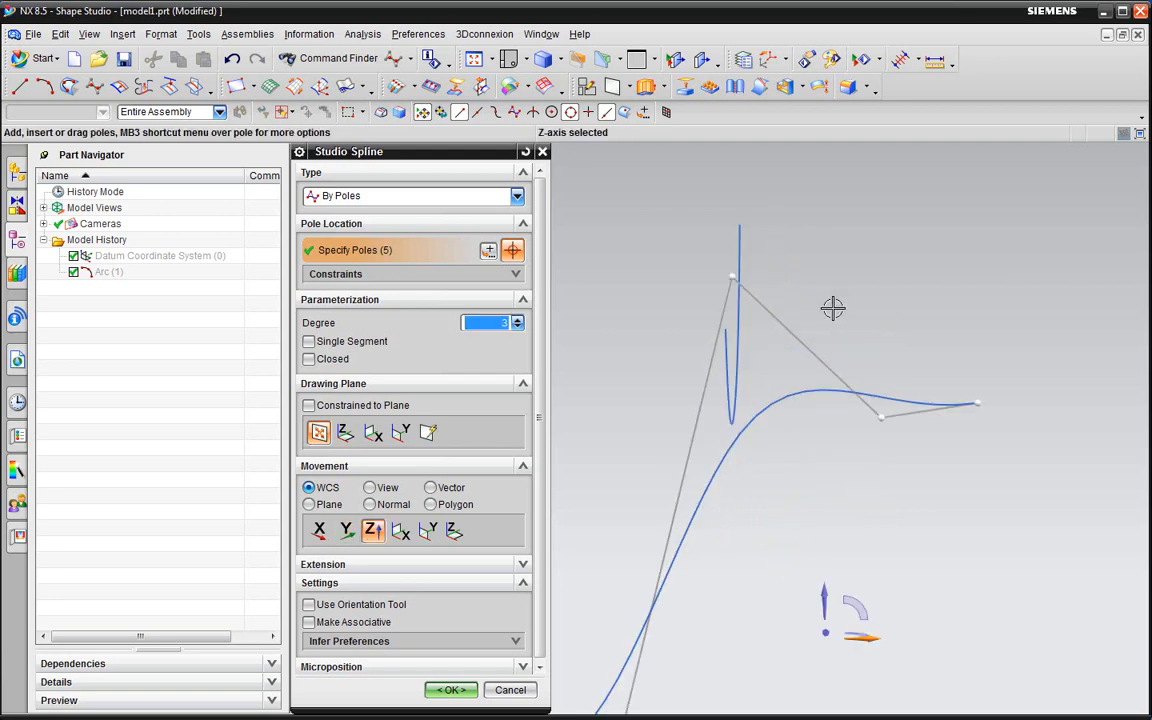
left_click_drag(733, 290, 680, 326)
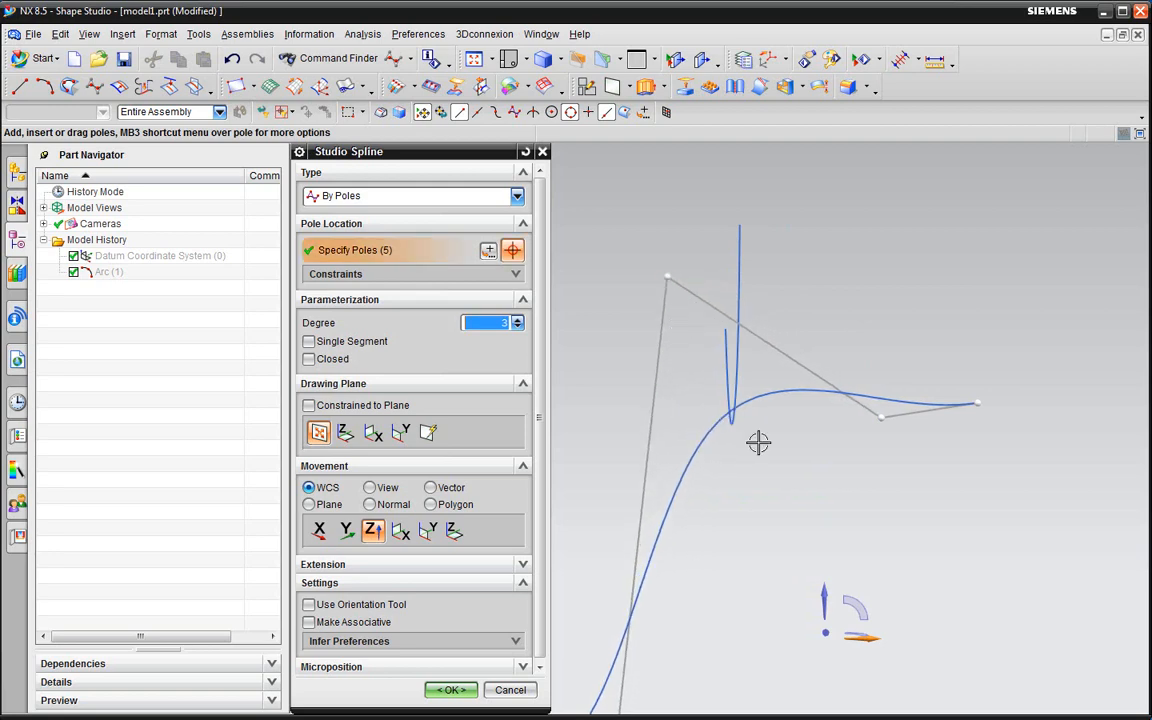
Step: Switch pole movement to the WCS Y axis and adjust the third pole's height relative to the bowl curve
left_click(828, 608)
middle_click_drag(786, 493, 874, 298)
left_click_drag(874, 296, 882, 332)
middle_click_drag(847, 420, 860, 415)
left_click_drag(913, 239, 936, 216)
middle_click_drag(810, 411, 811, 444)
Step: Shift the third pole along Z, fine-tune it along Y so the spline meets the bowl curve, and accept the edit
left_click(826, 428)
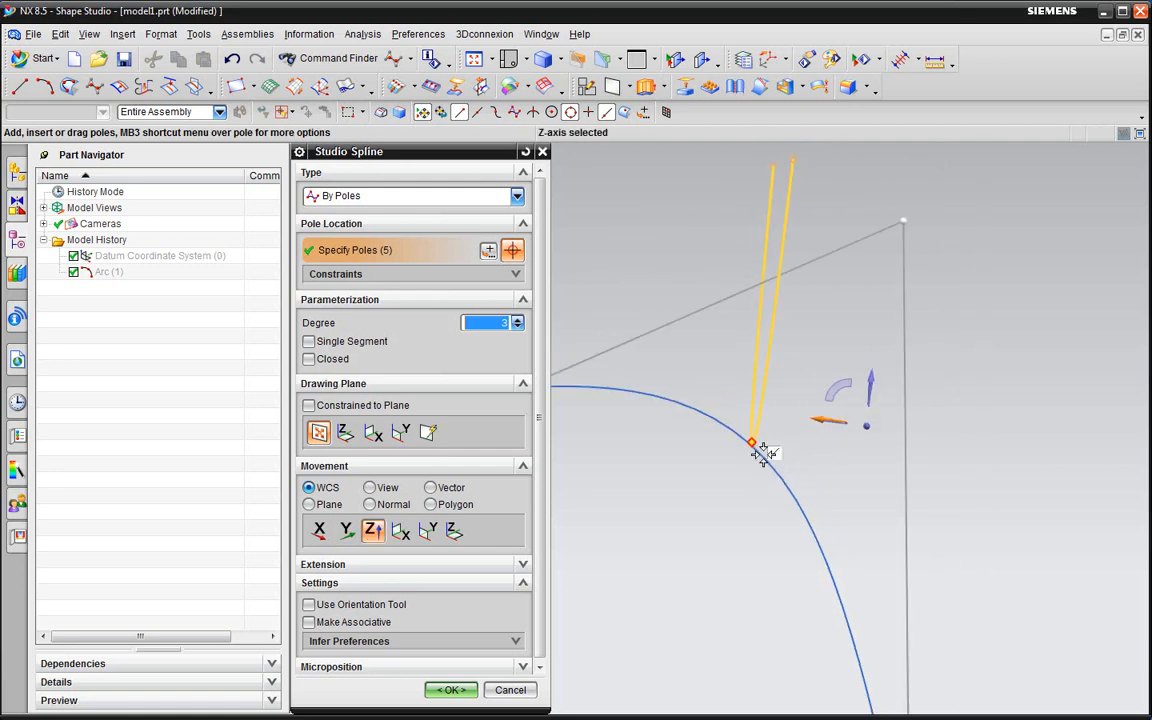
left_click_drag(913, 226, 1052, 314)
left_click(891, 388)
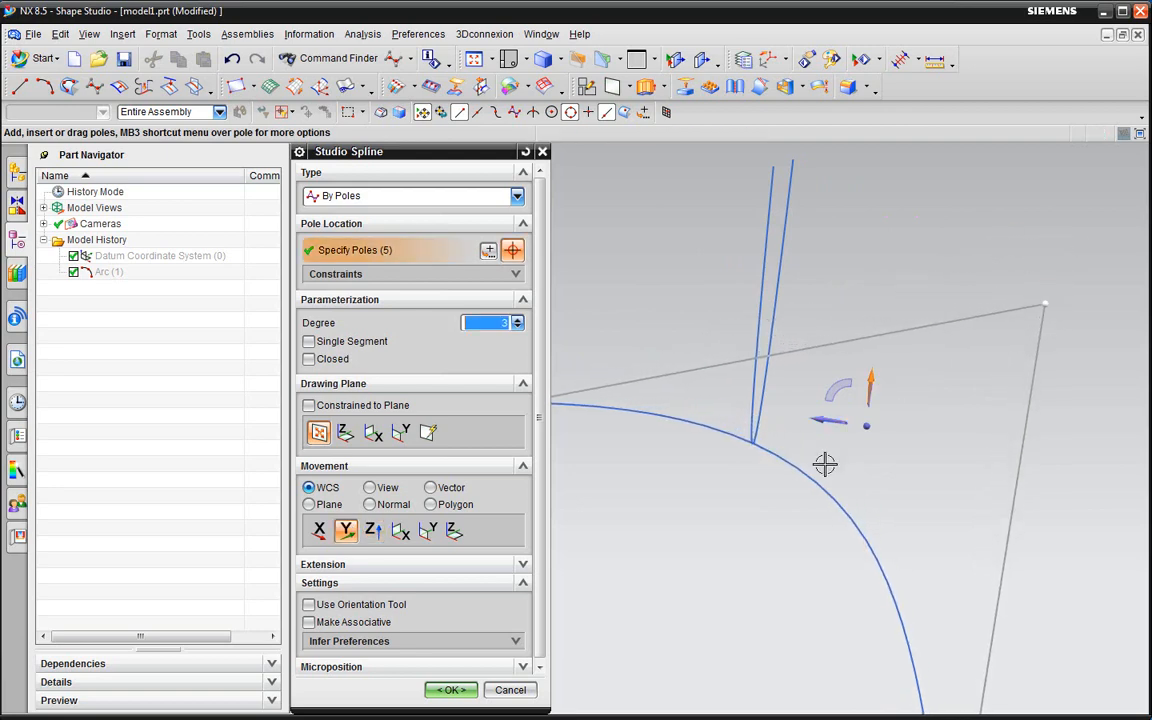
left_click_drag(825, 465, 787, 476)
middle_click_drag(787, 476, 712, 450)
scroll(714, 448, "up", 4)
scroll(798, 452, "down", 3)
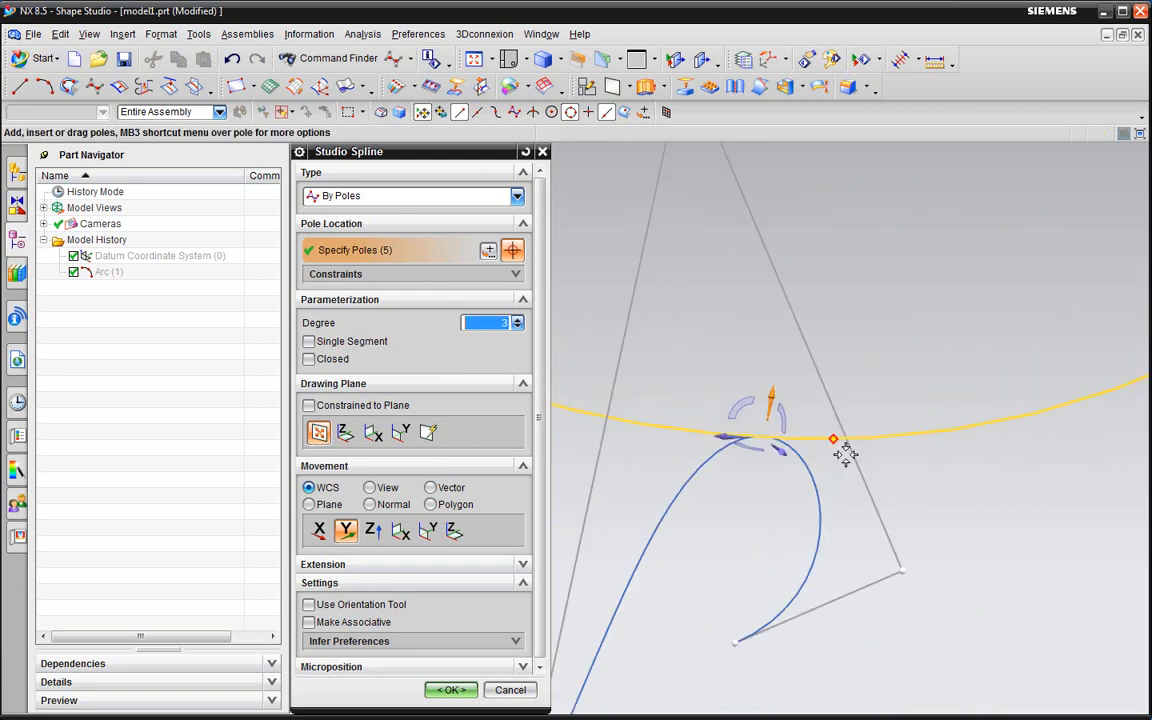
middle_click_drag(846, 455, 802, 376)
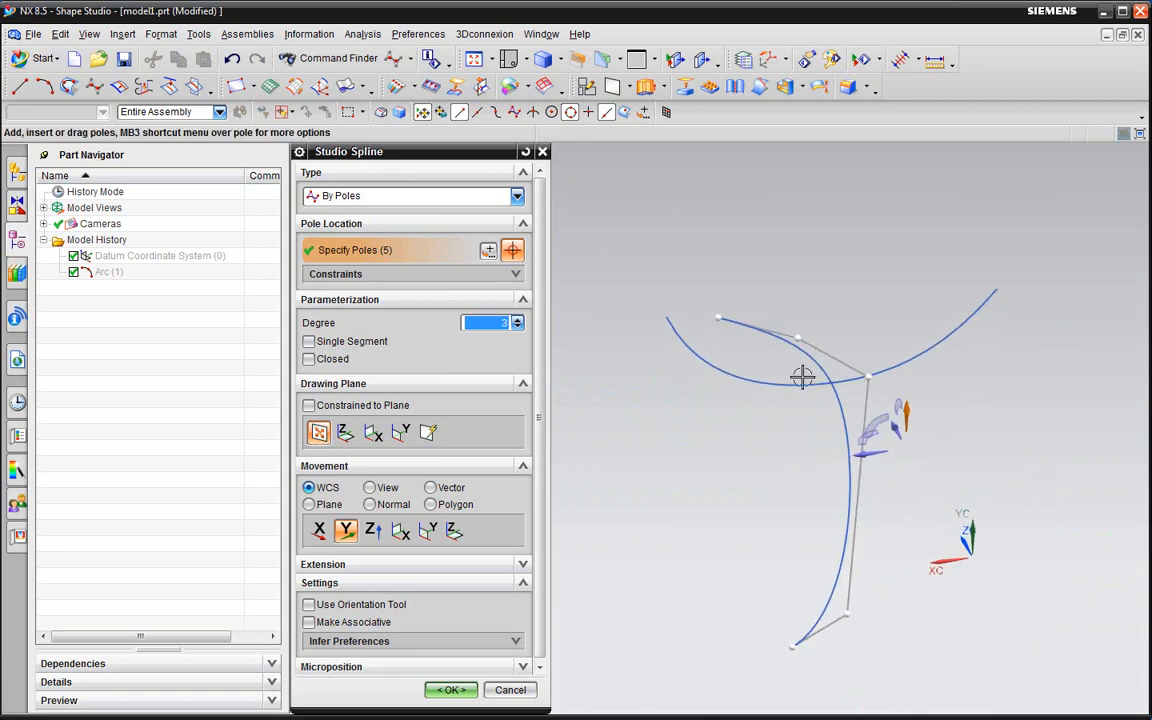
left_click(453, 692)
Step: Examine where the edited spline meets the bowl curve from several angles and in the standard top and front views
middle_click_drag(827, 429, 725, 381)
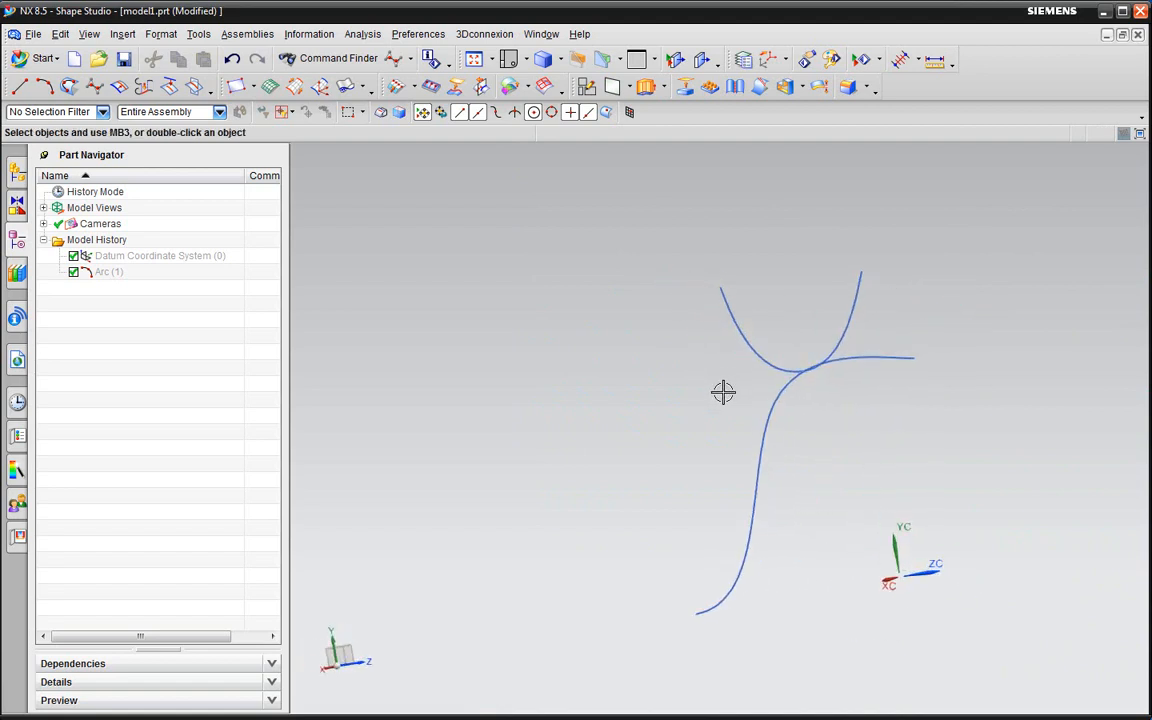
middle_click_drag(826, 429, 920, 399)
scroll(864, 391, "up", 3)
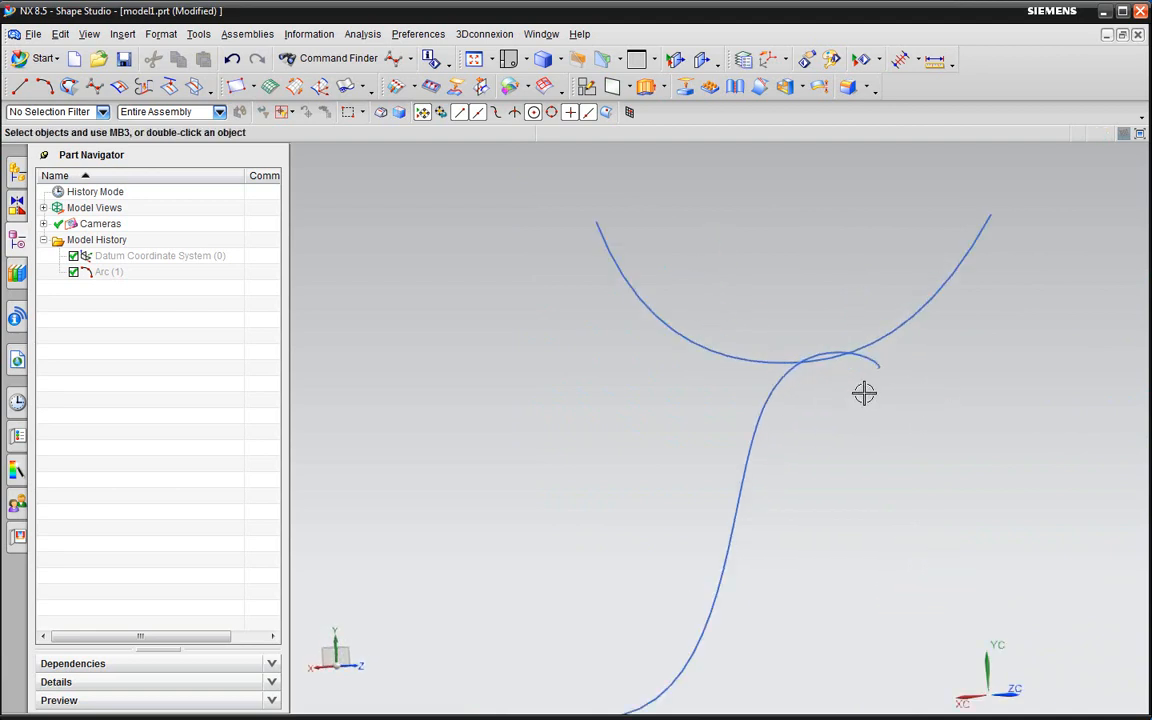
middle_click_drag(820, 458, 831, 399)
scroll(831, 399, "up", 3)
scroll(831, 399, "down", 2)
scroll(782, 378, "down", 2)
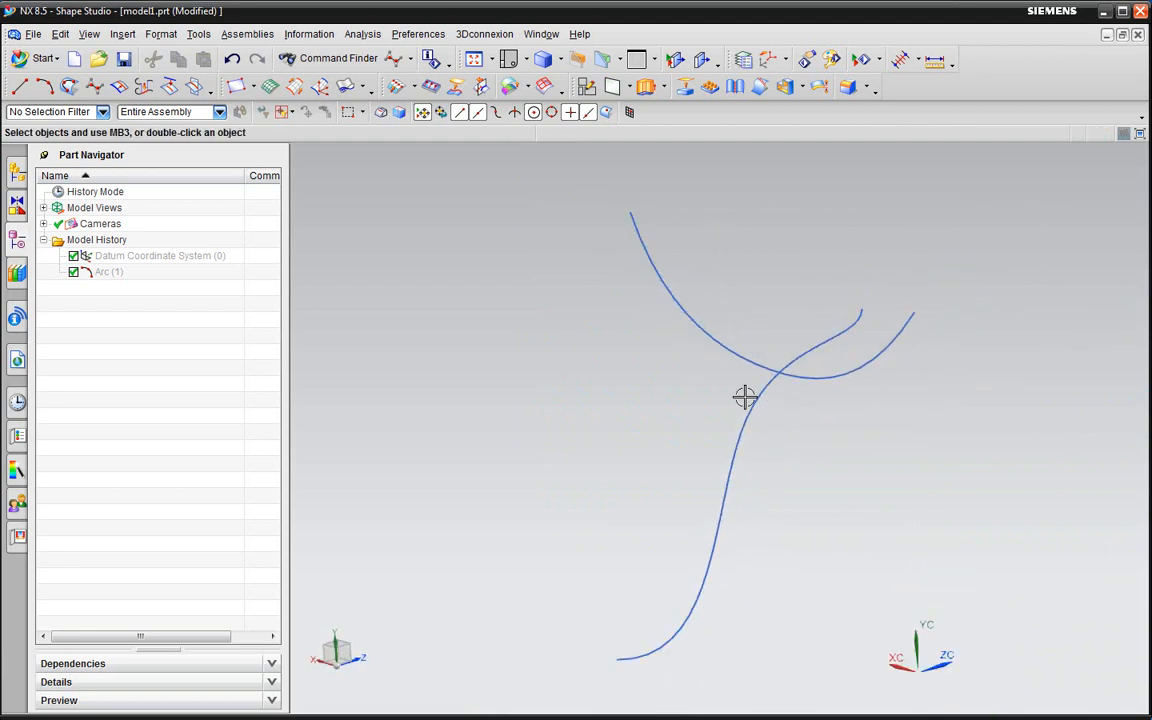
key("ctrl+alt+t")
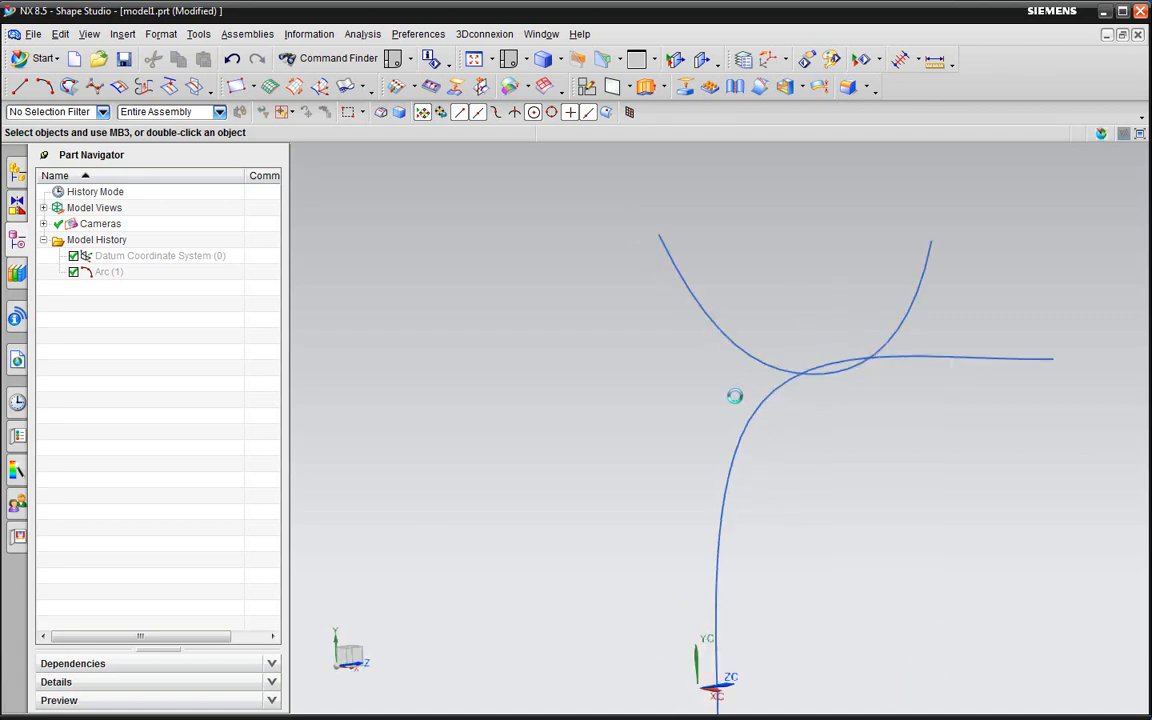
scroll(785, 448, "down", 3)
key("ctrl+alt+f")
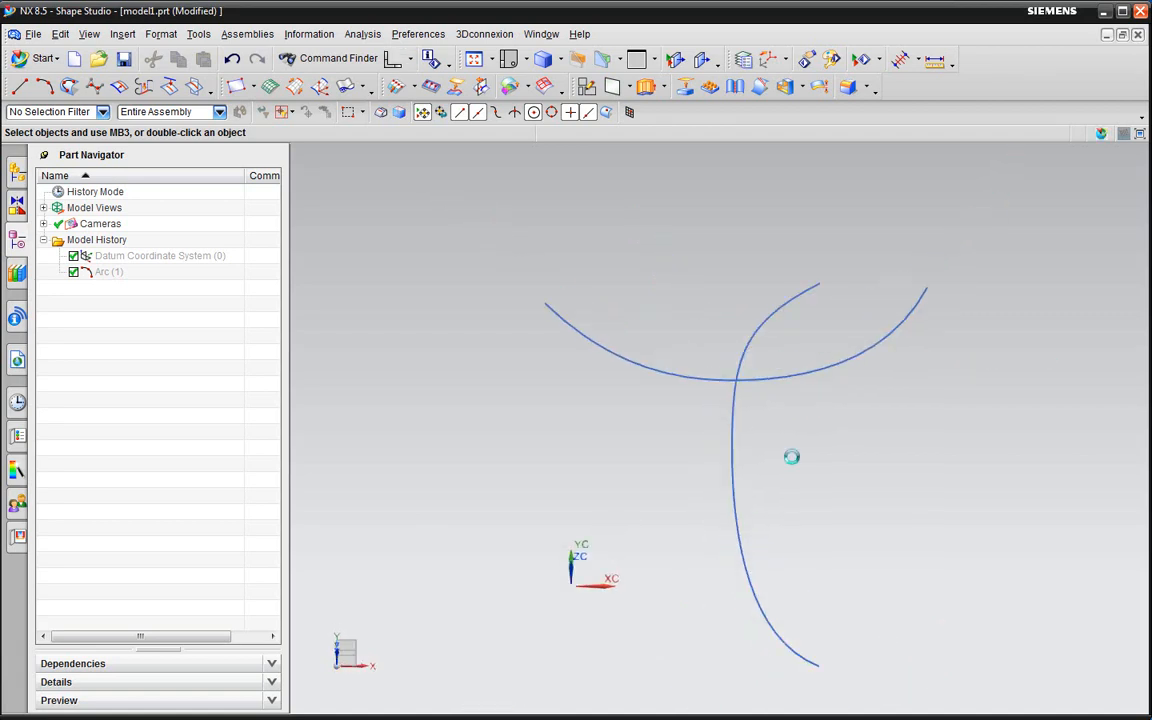
scroll(793, 455, "down", 4)
key("ctrl+alt+t")
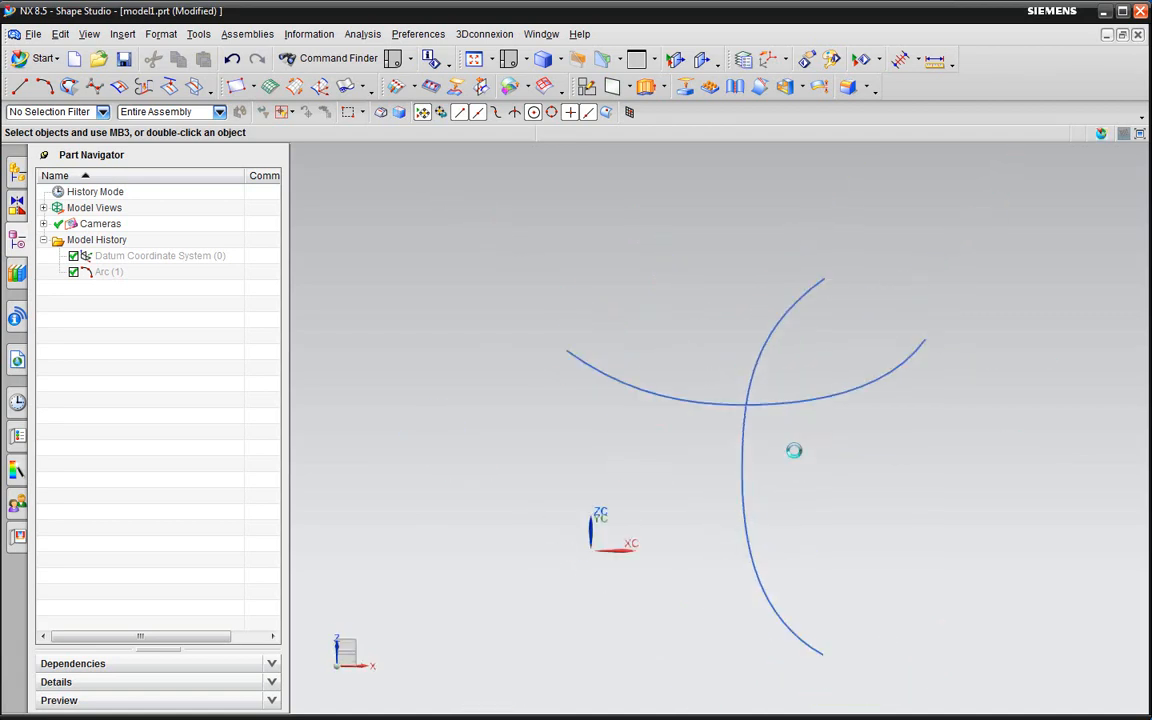
scroll(794, 450, "up", 3)
Step: Delete the edited crossing spline, keeping the bowl-shaped curve
left_click(721, 430)
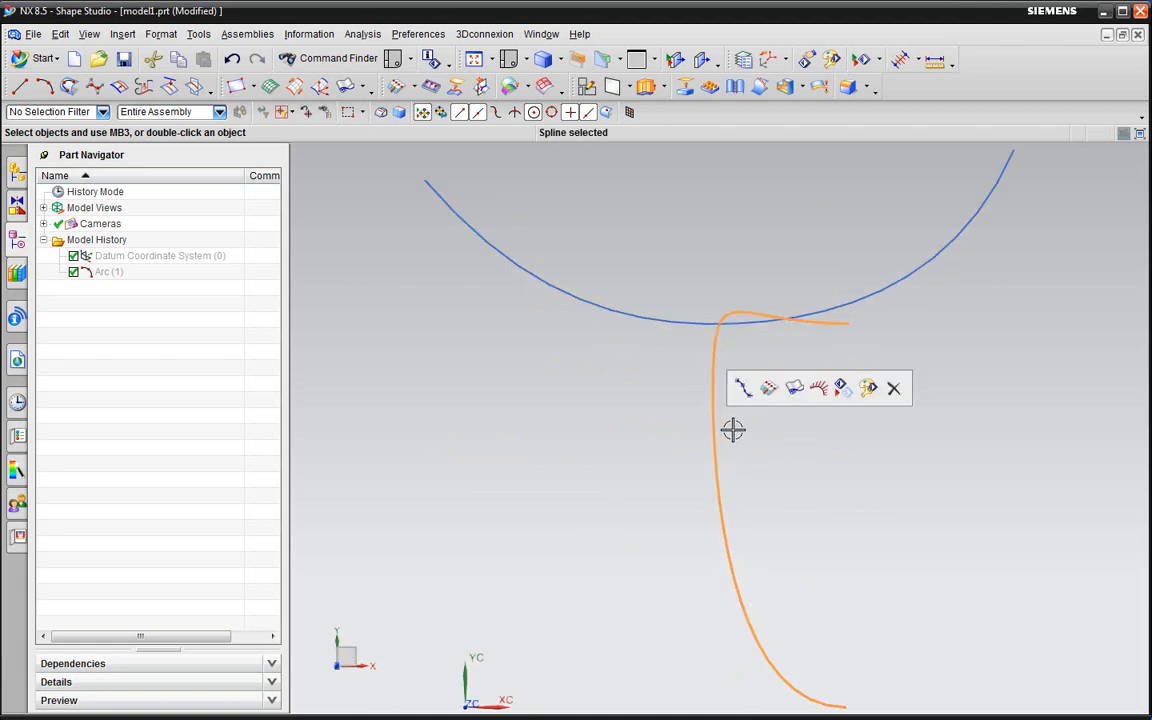
key("Delete")
scroll(738, 459, "down", 3)
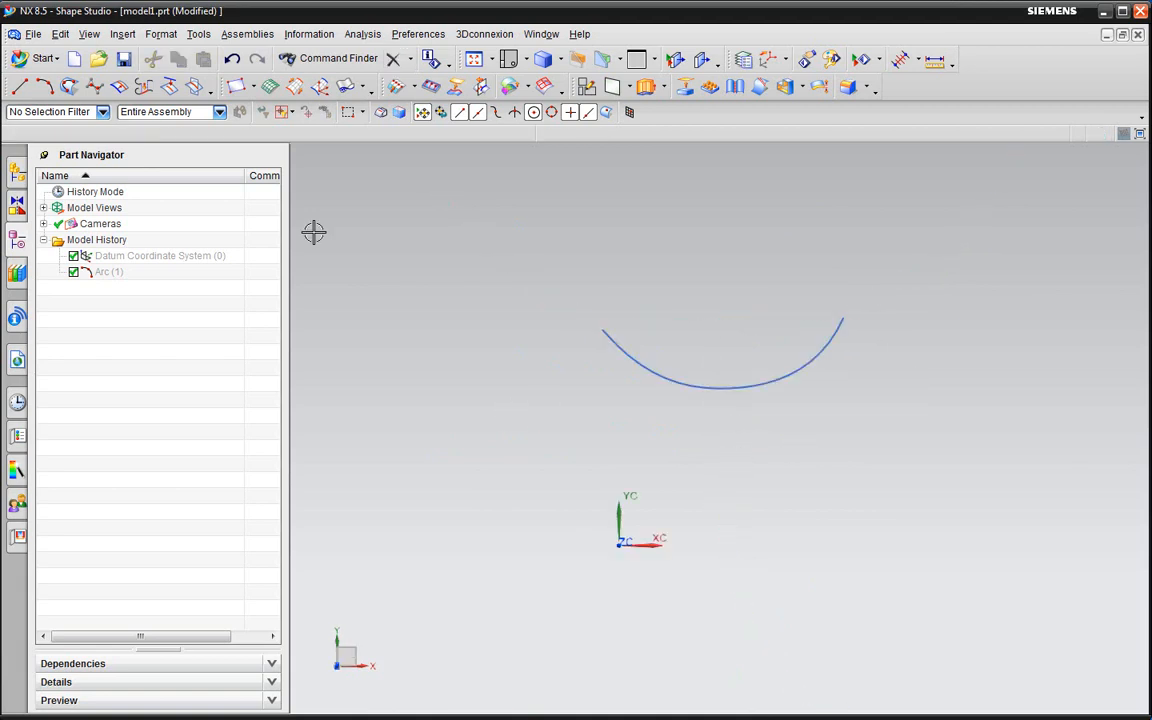
Step: Start a new Studio Spline with the Through Points type and point movement set to View
left_click(92, 84)
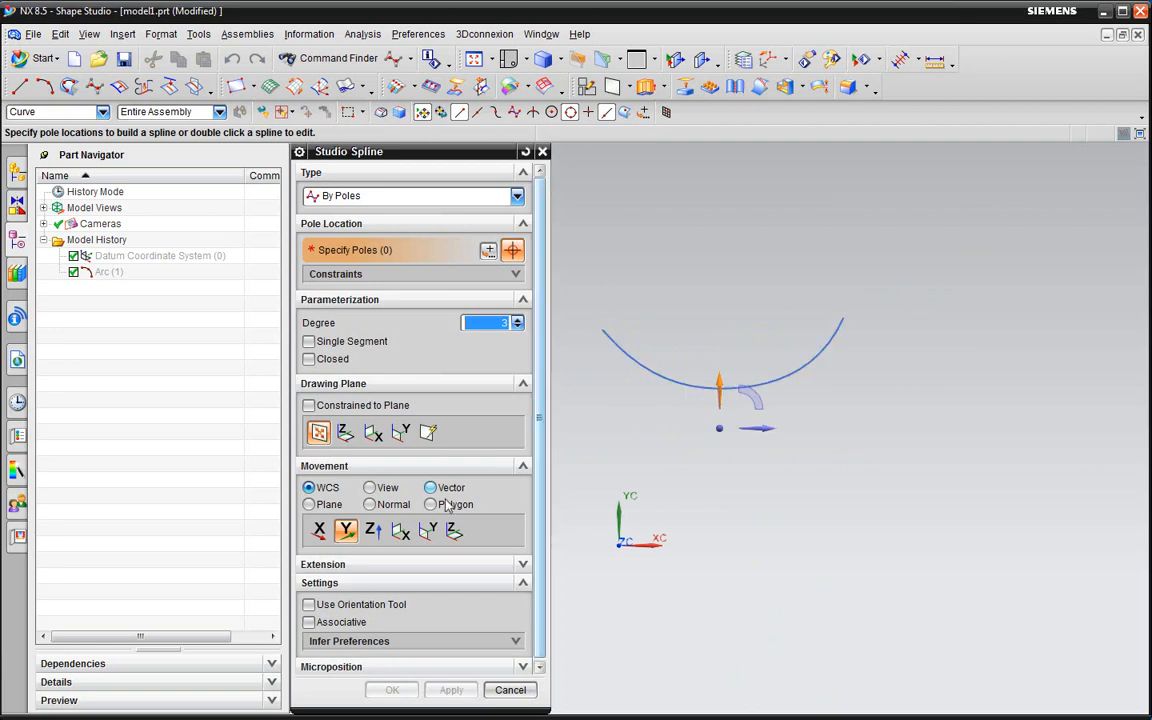
left_click(369, 487)
scroll(735, 388, "up", 2)
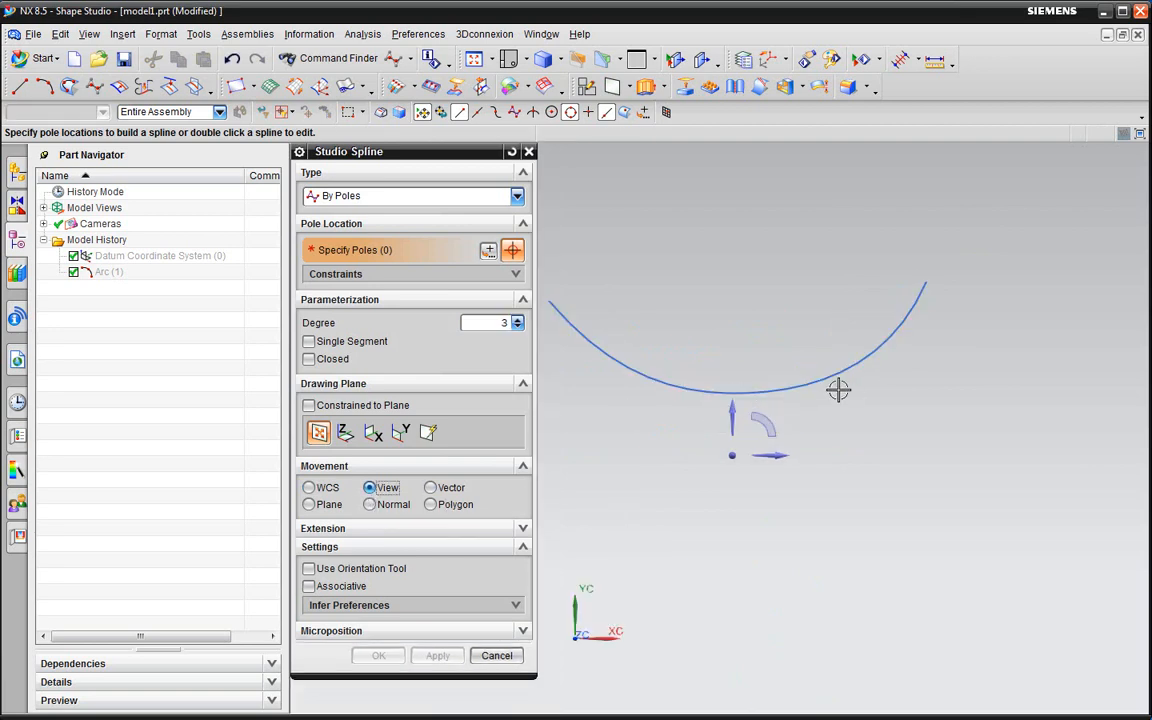
scroll(880, 400, "down", 2)
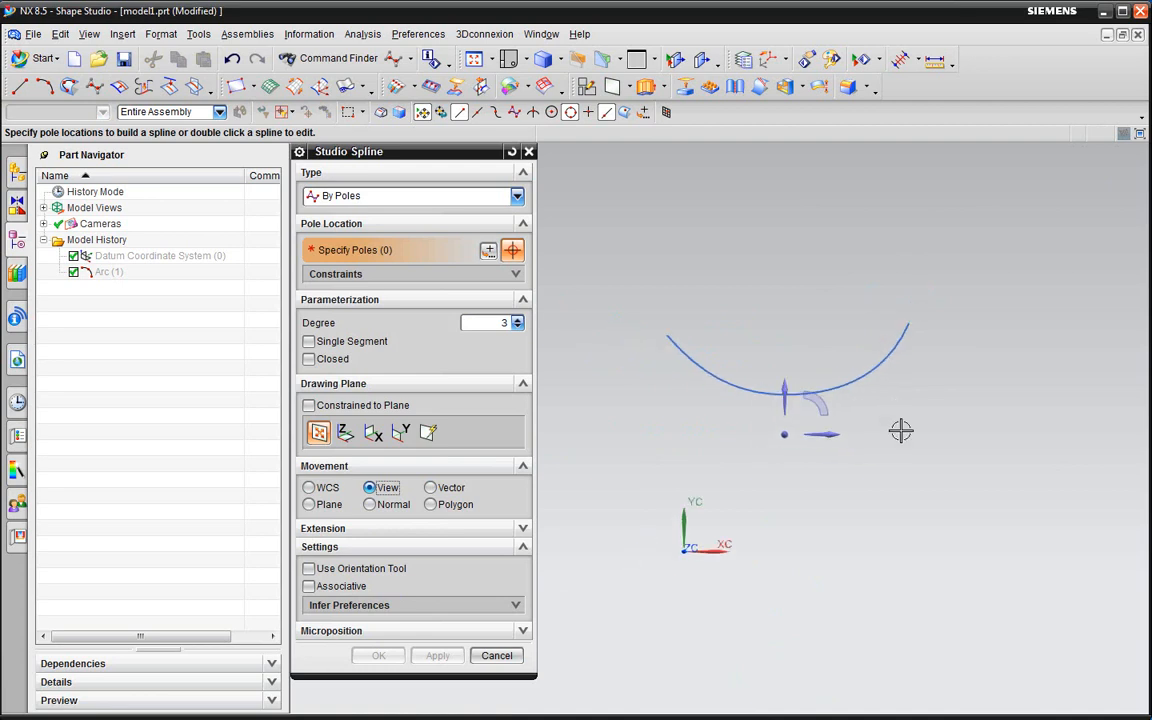
left_click_drag(832, 416, 1020, 590)
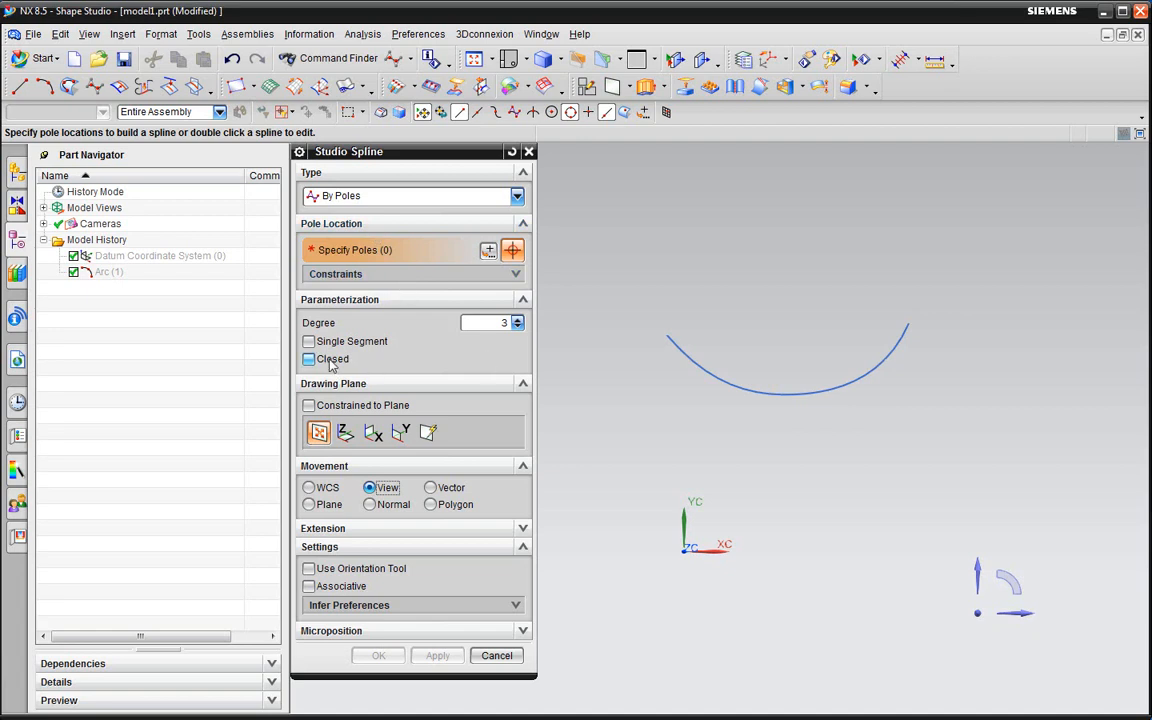
left_click(410, 196)
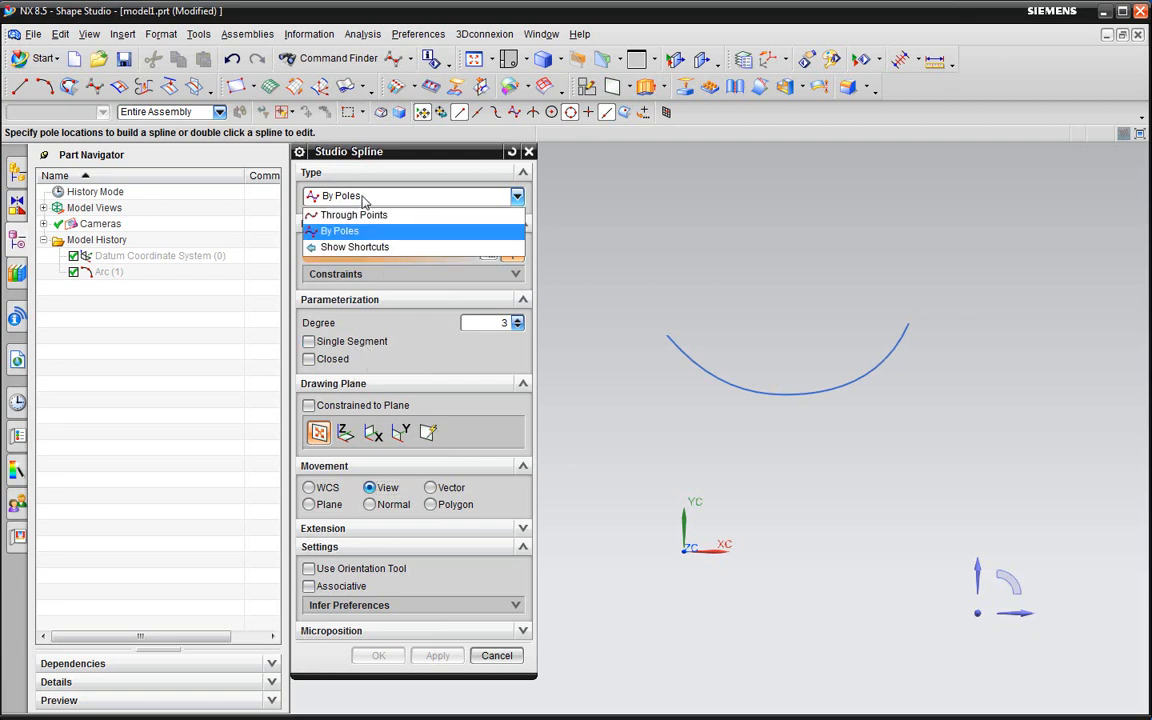
left_click(400, 211)
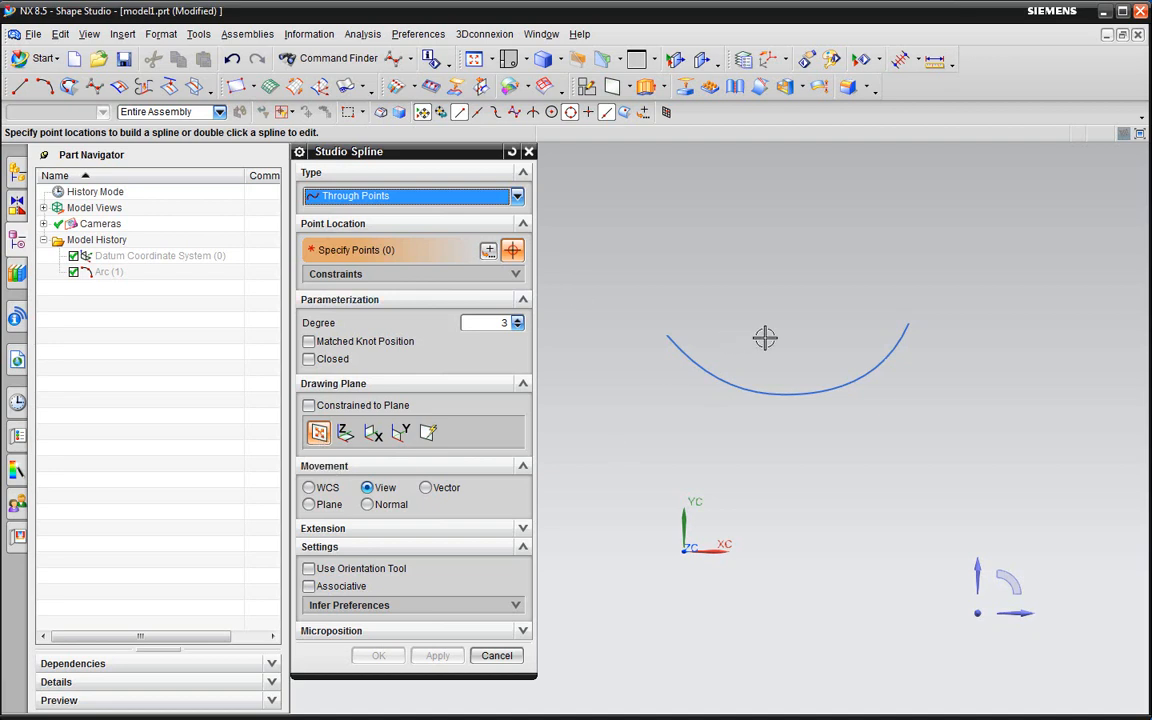
Step: Place four through points in the side view, forming a bowl-shaped spline above the edge-on existing curve
left_click(525, 62)
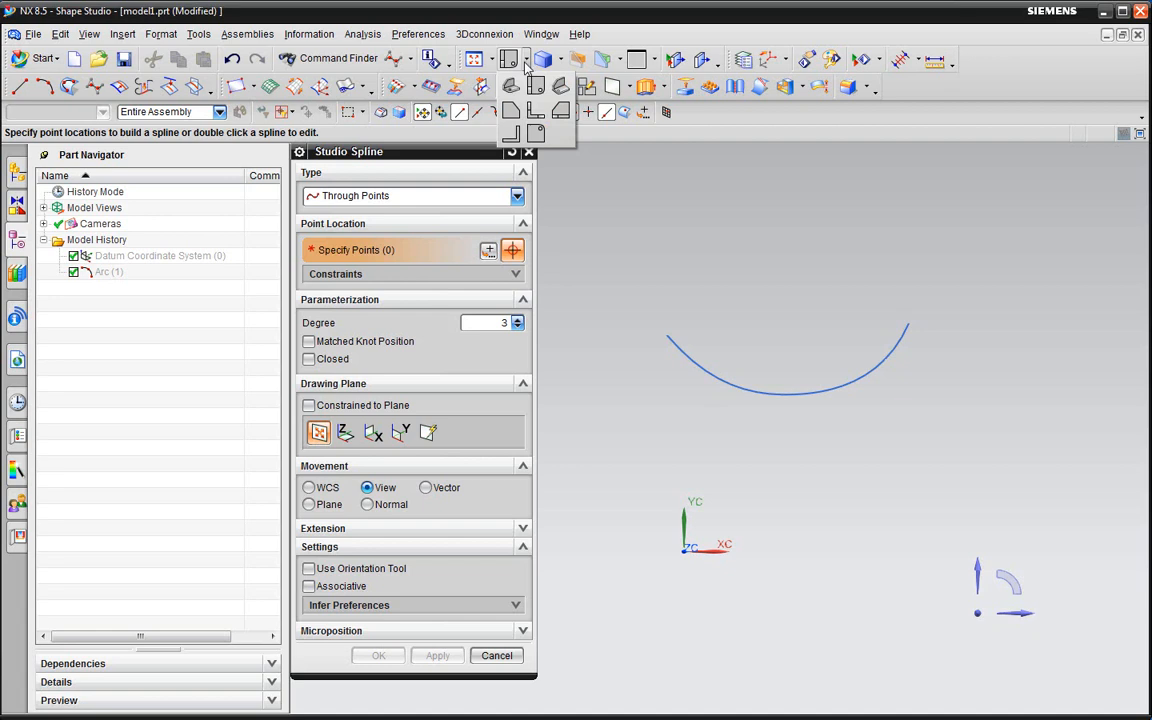
left_click(561, 111)
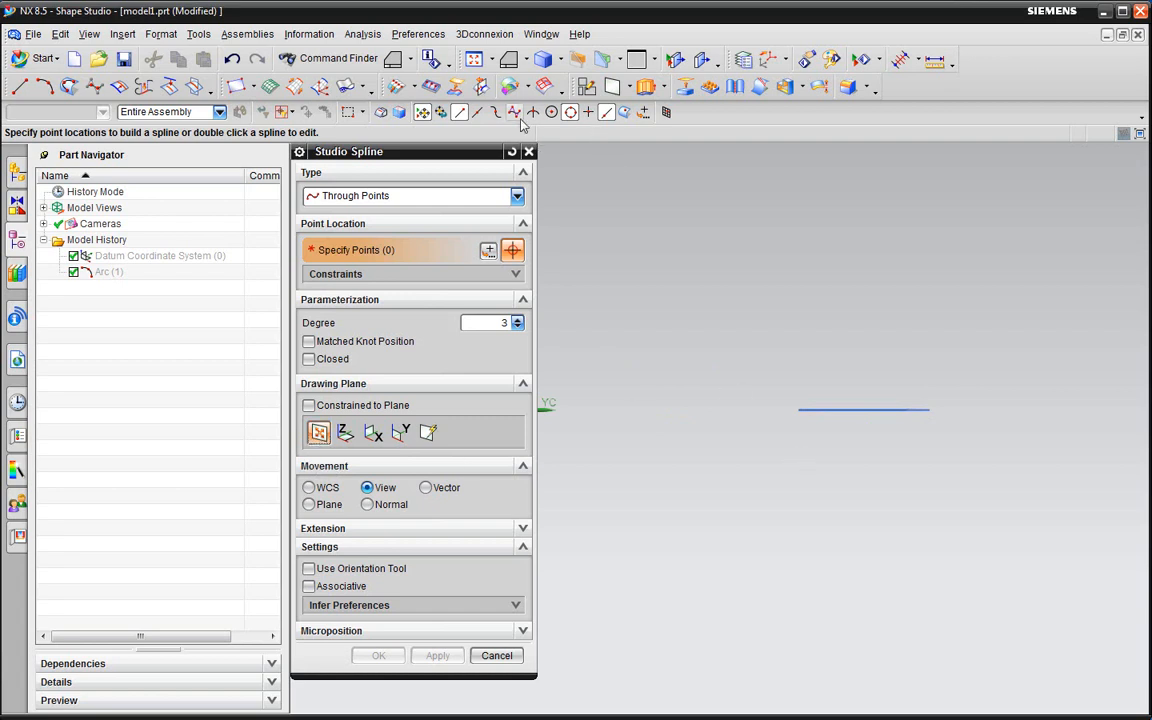
left_click(704, 297)
left_click(765, 361)
left_click(883, 369)
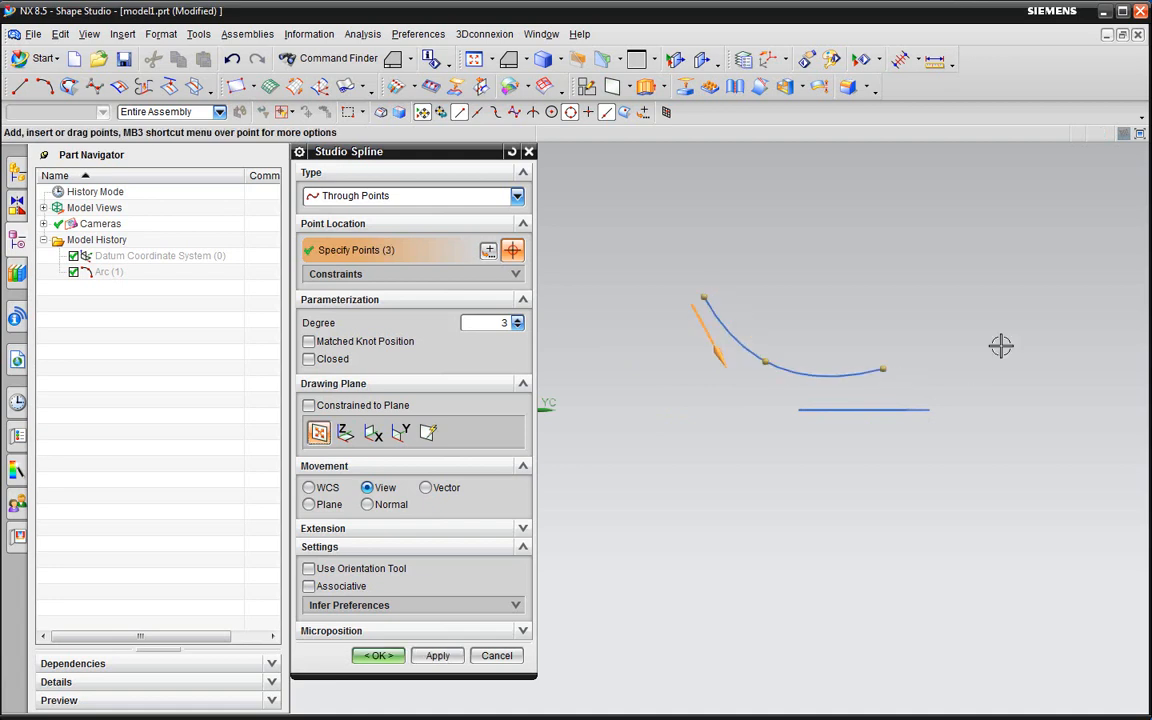
left_click(988, 290)
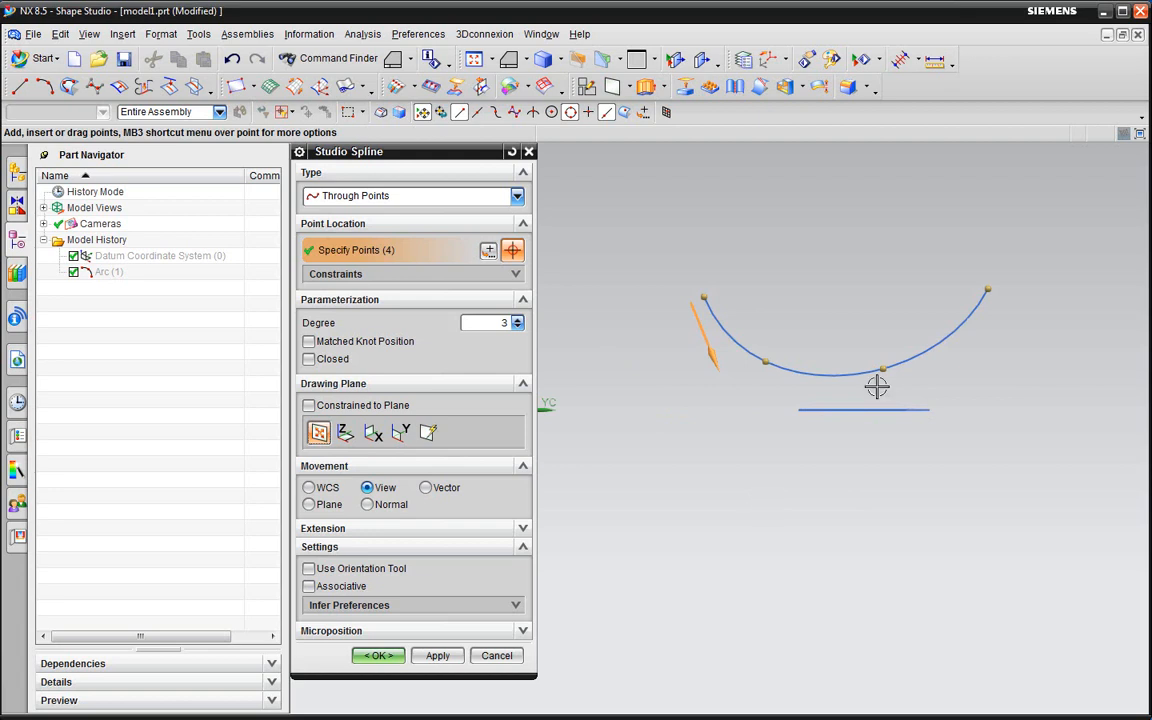
Step: Adjust the two middle points to even out the bowl shape and apply the spline
left_click_drag(876, 387, 918, 378)
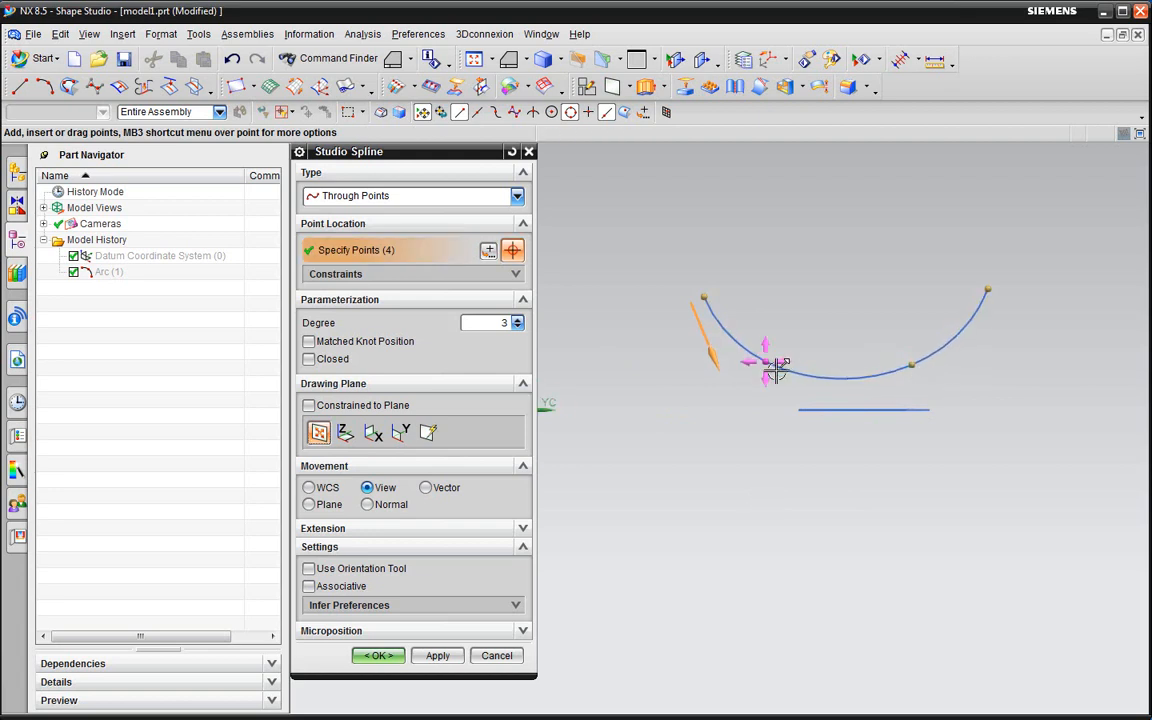
left_click_drag(778, 368, 792, 379)
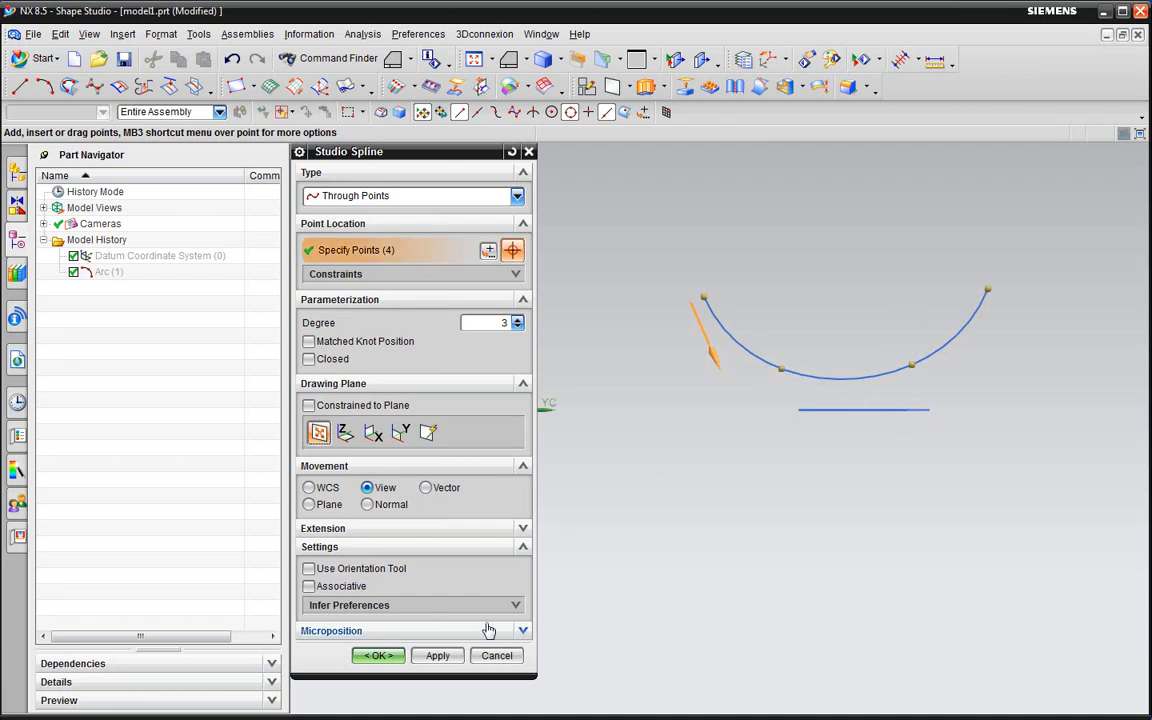
left_click(437, 656)
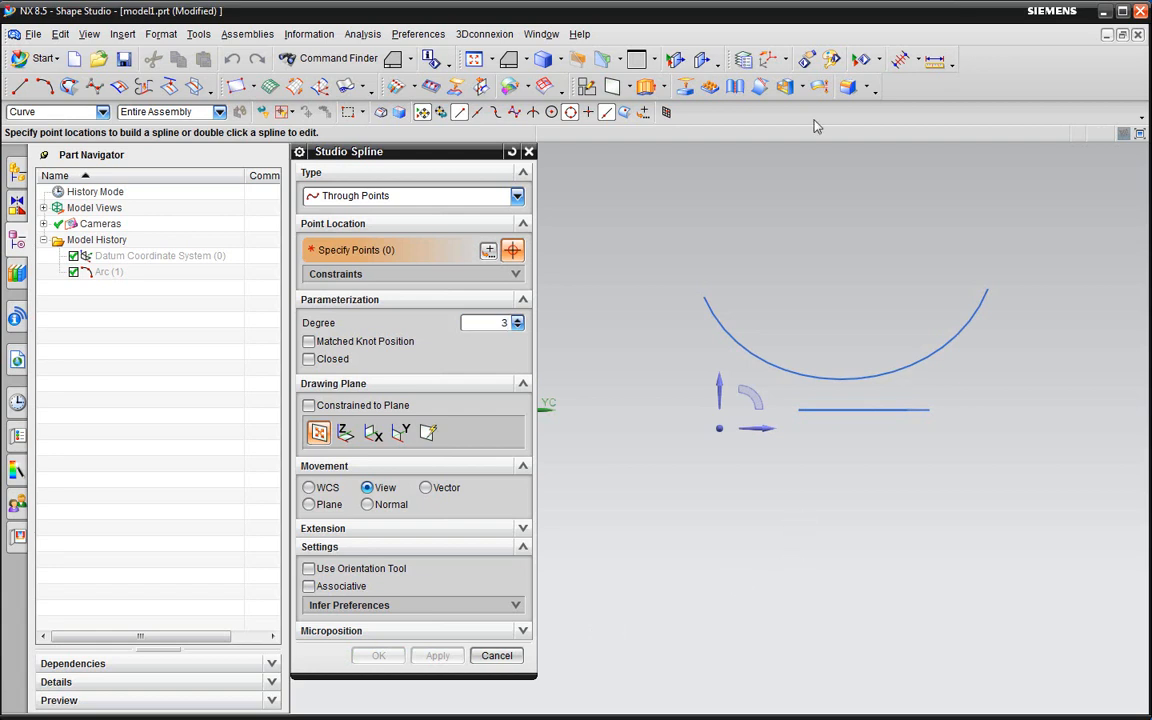
middle_click_drag(900, 175, 872, 336)
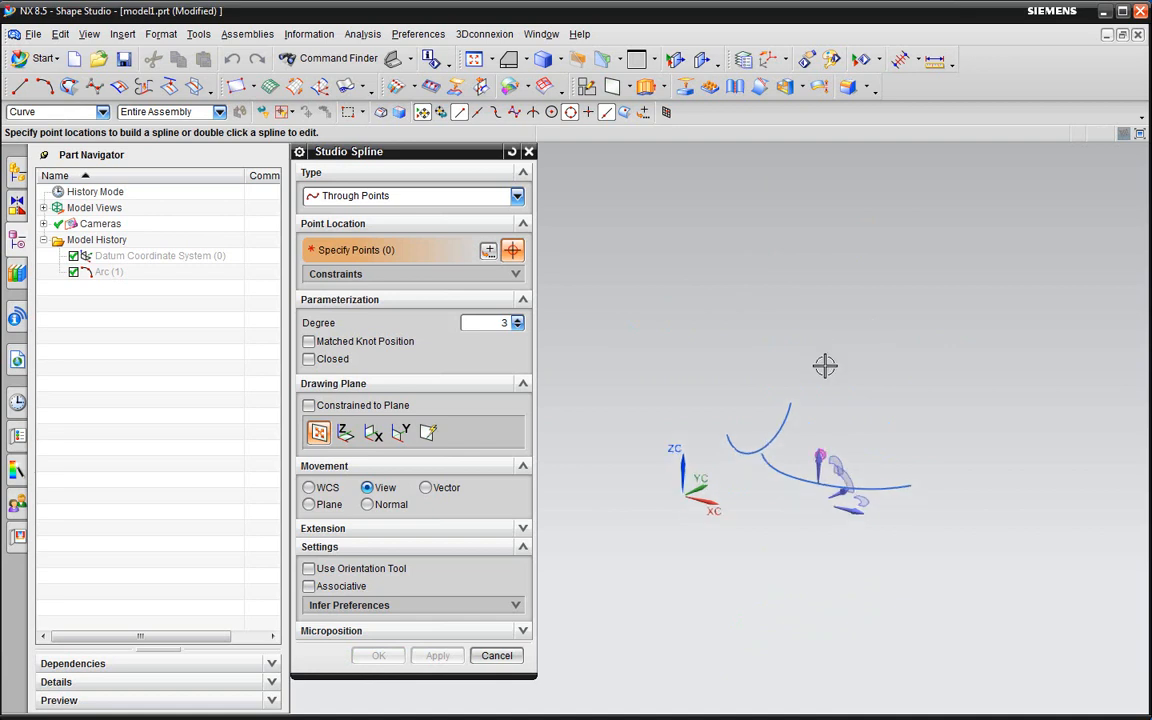
left_click(310, 405)
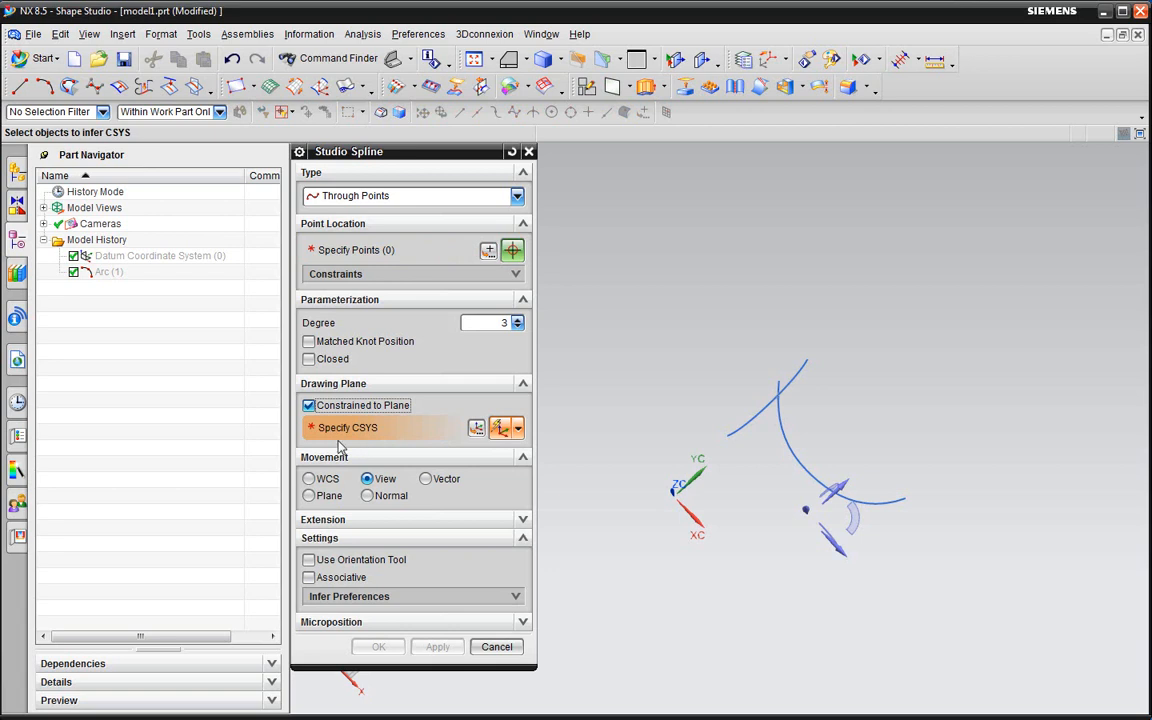
left_click(518, 430)
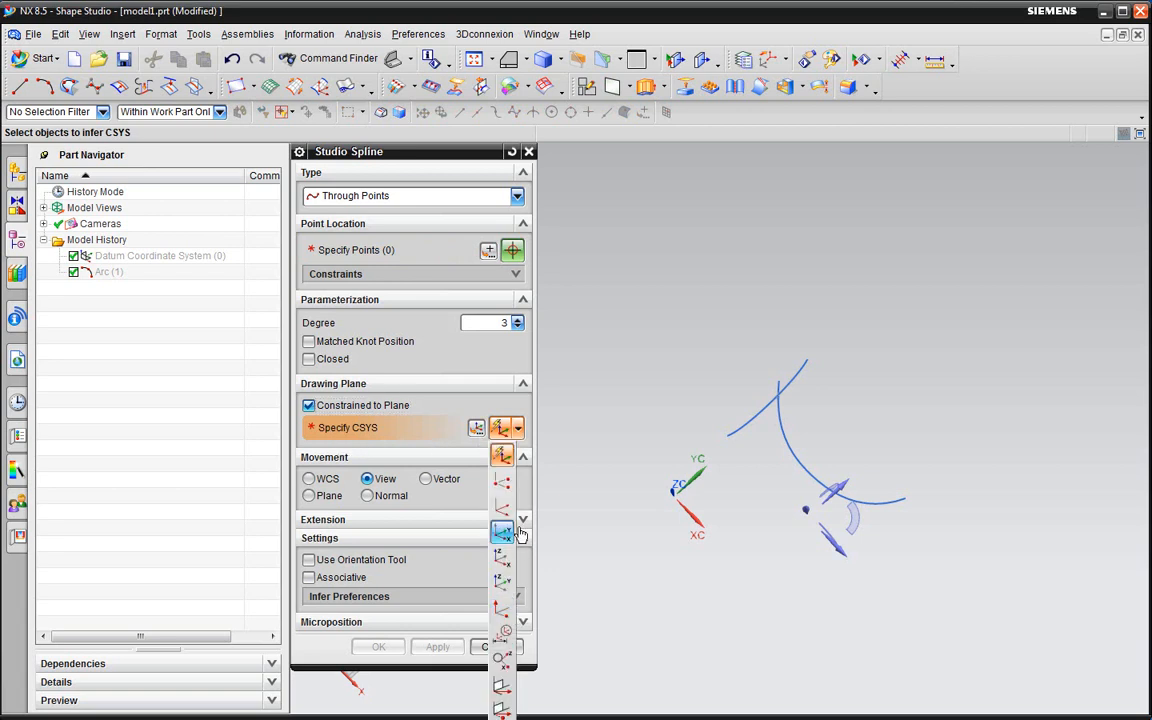
left_click(493, 437)
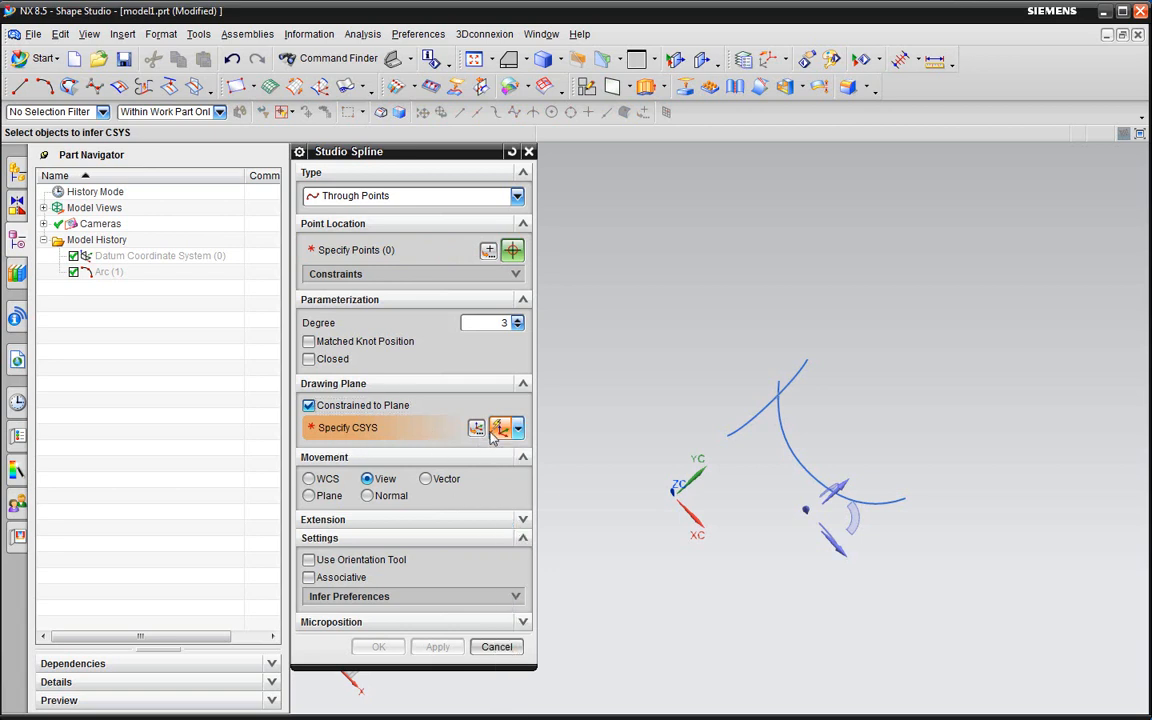
left_click(477, 428)
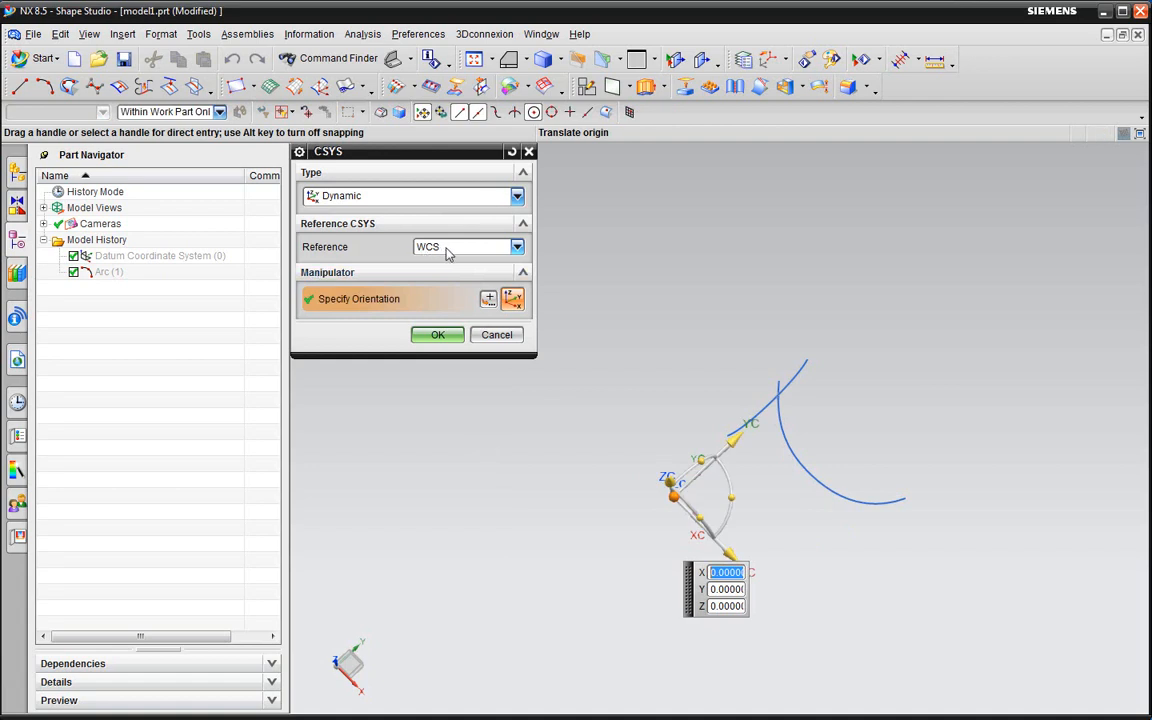
left_click(448, 250)
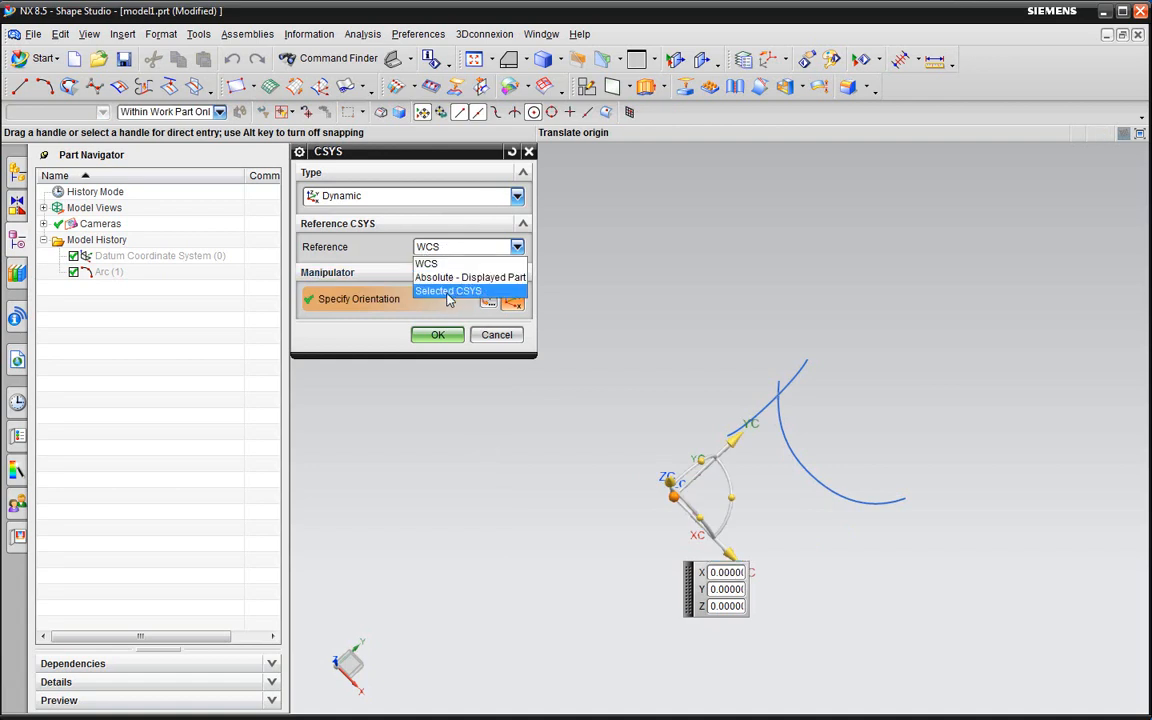
left_click(449, 291)
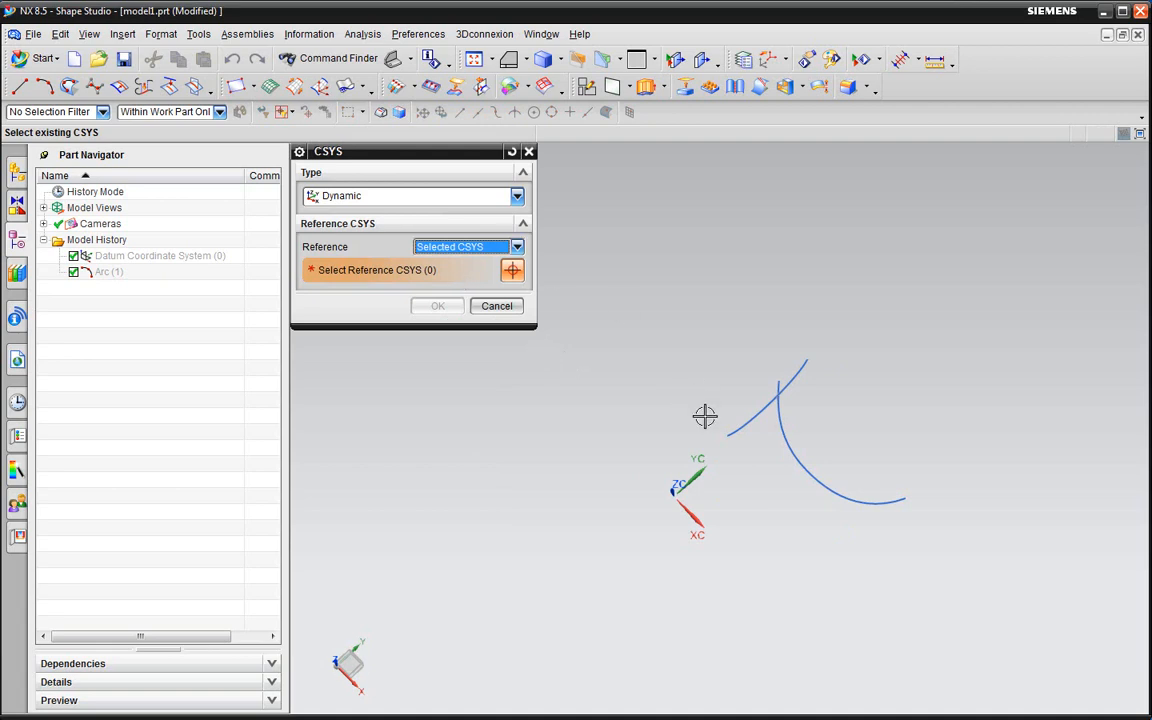
left_click(490, 306)
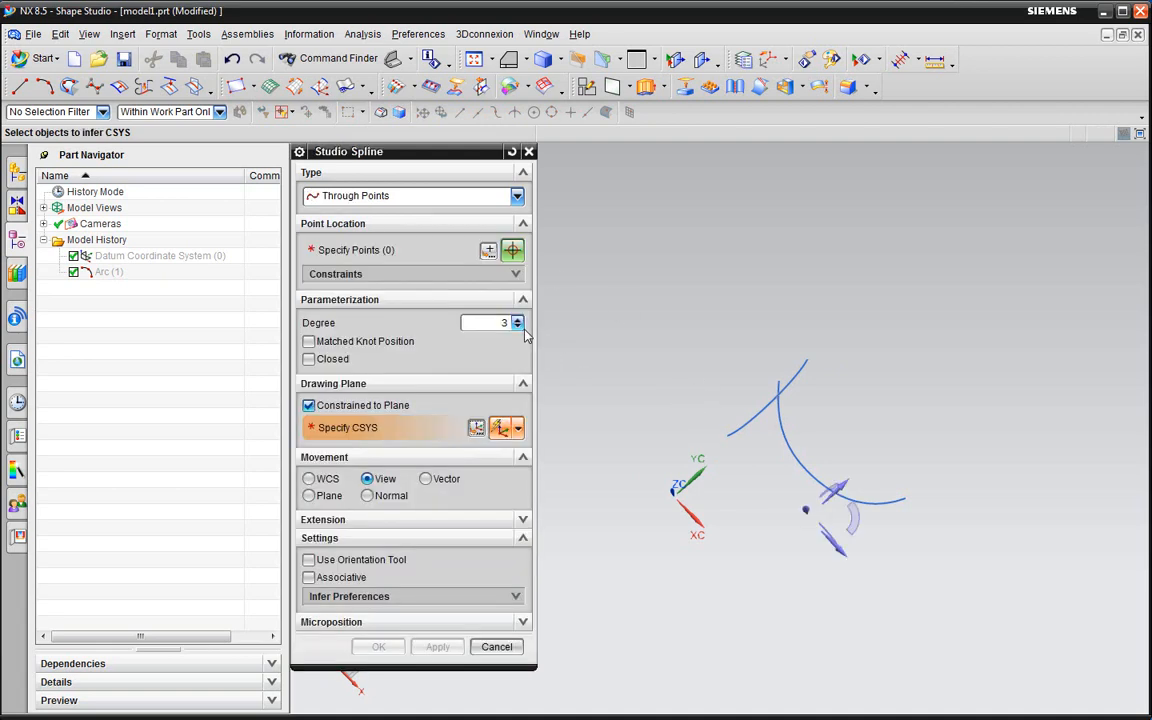
left_click(333, 408)
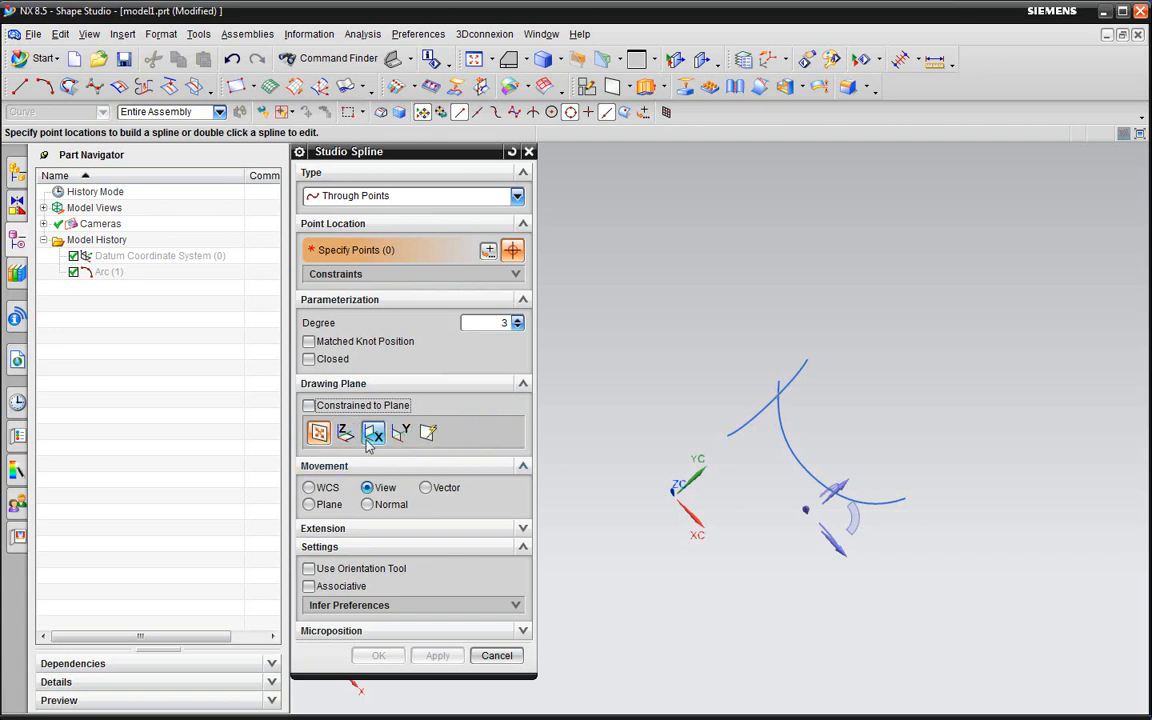
Step: Draw a five-point spline on the ZC-XC drawing plane beside the existing curves and shift its second point downward
middle_click_drag(600, 455, 679, 441)
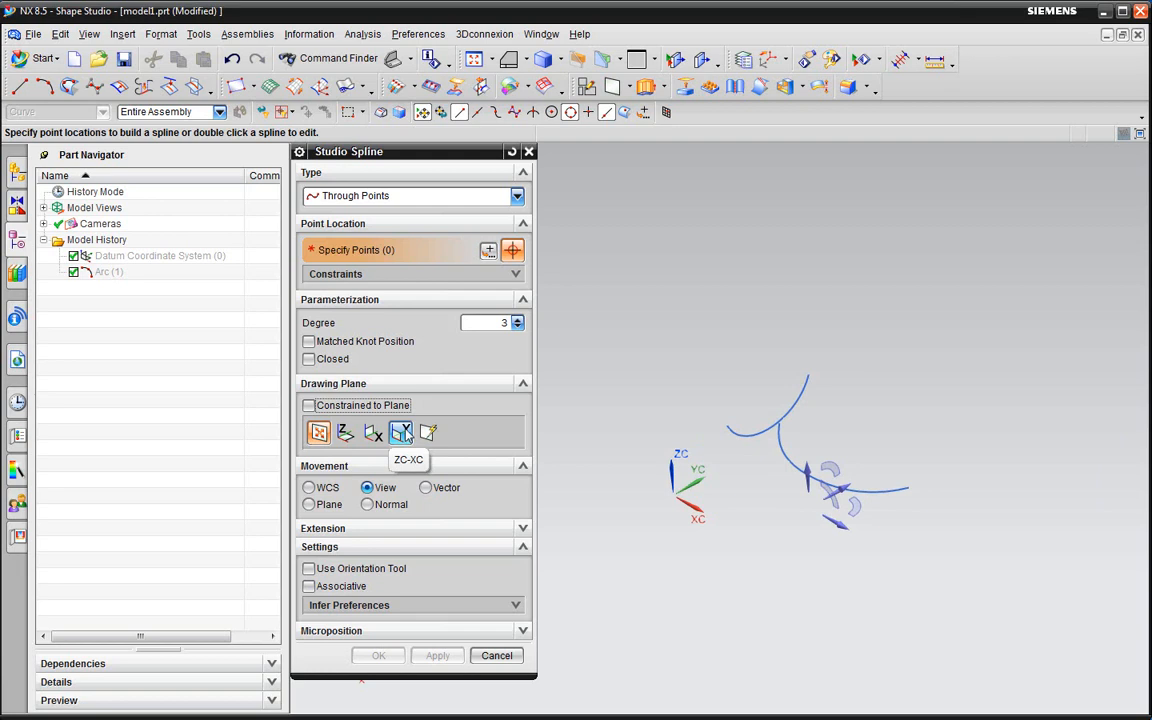
left_click(401, 432)
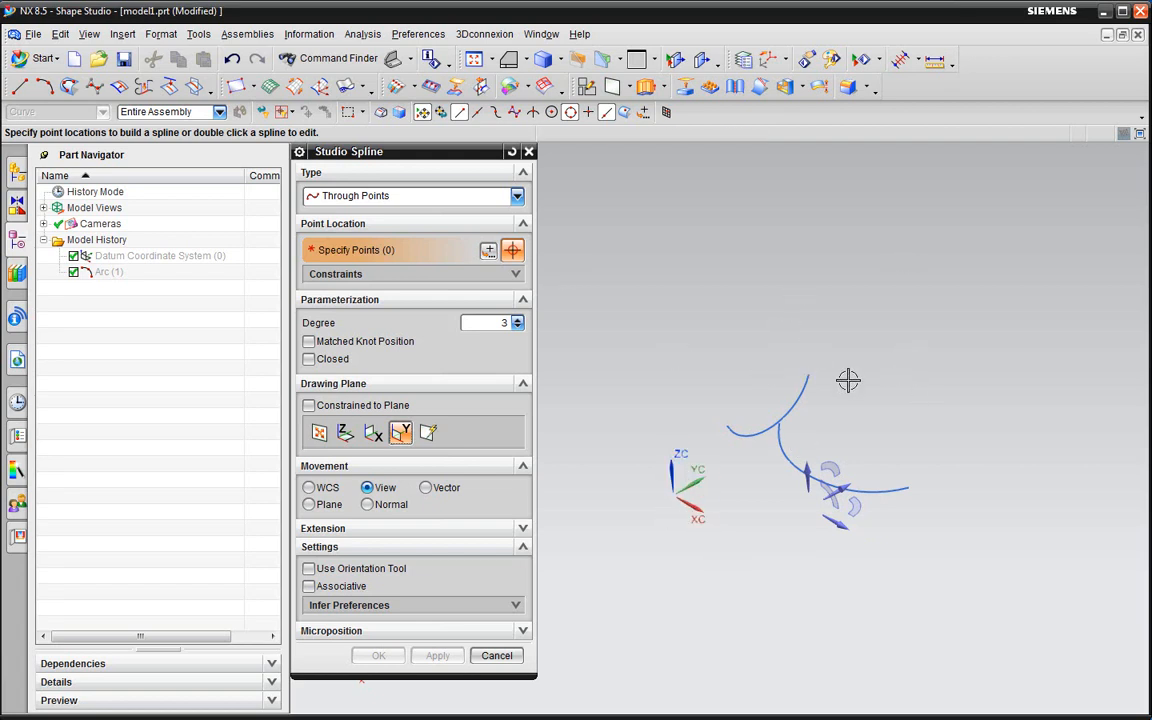
left_click(755, 227)
left_click(729, 348)
left_click(779, 529)
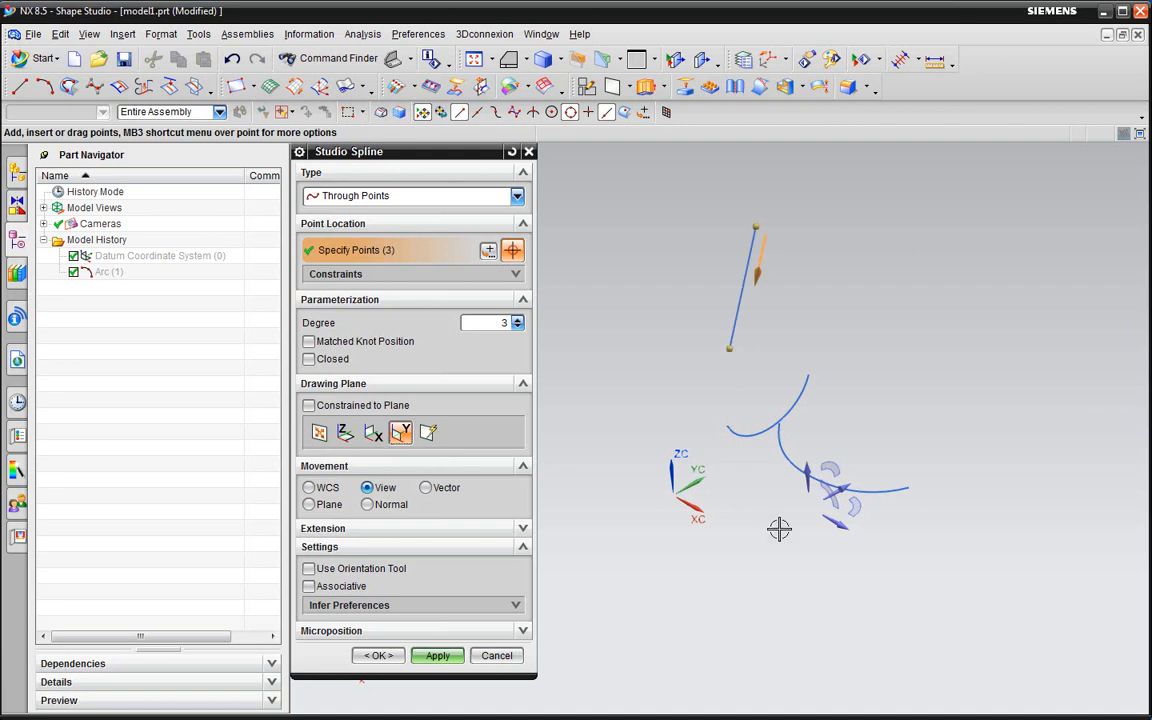
left_click(899, 553)
left_click(965, 523)
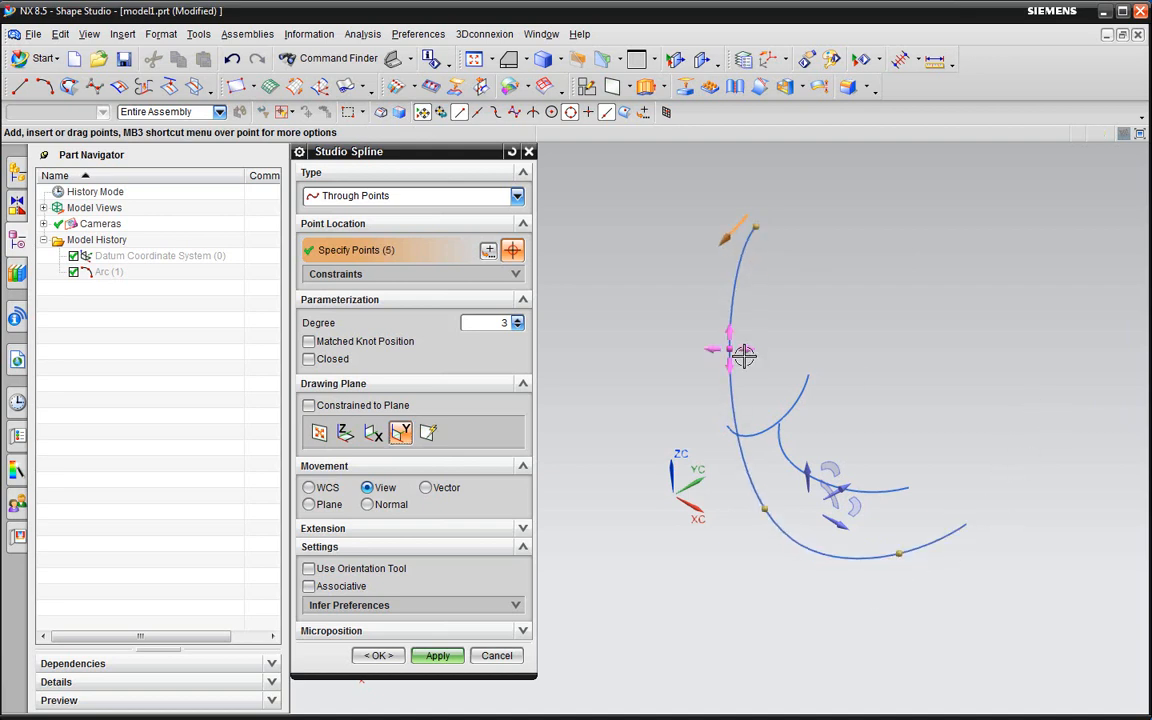
left_click_drag(743, 352, 749, 402)
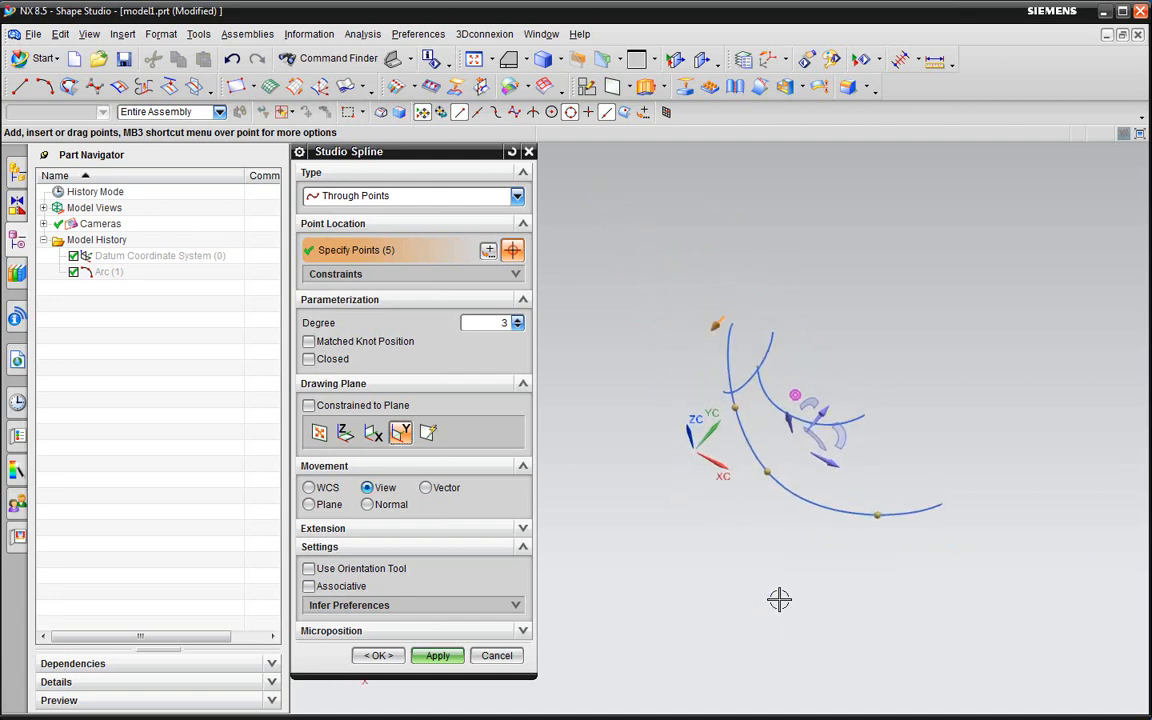
Step: Extend the spline with five more through points on the drawing plane normal to X, reposition one of them, and apply it
left_click(370, 434)
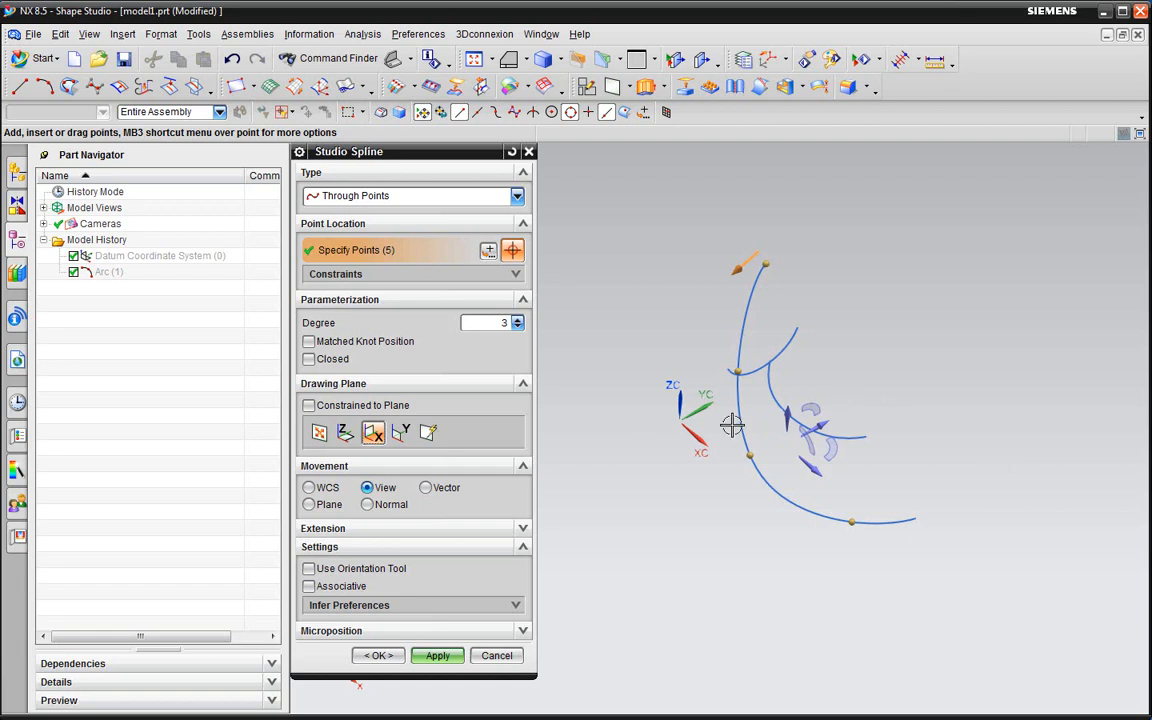
left_click(992, 336)
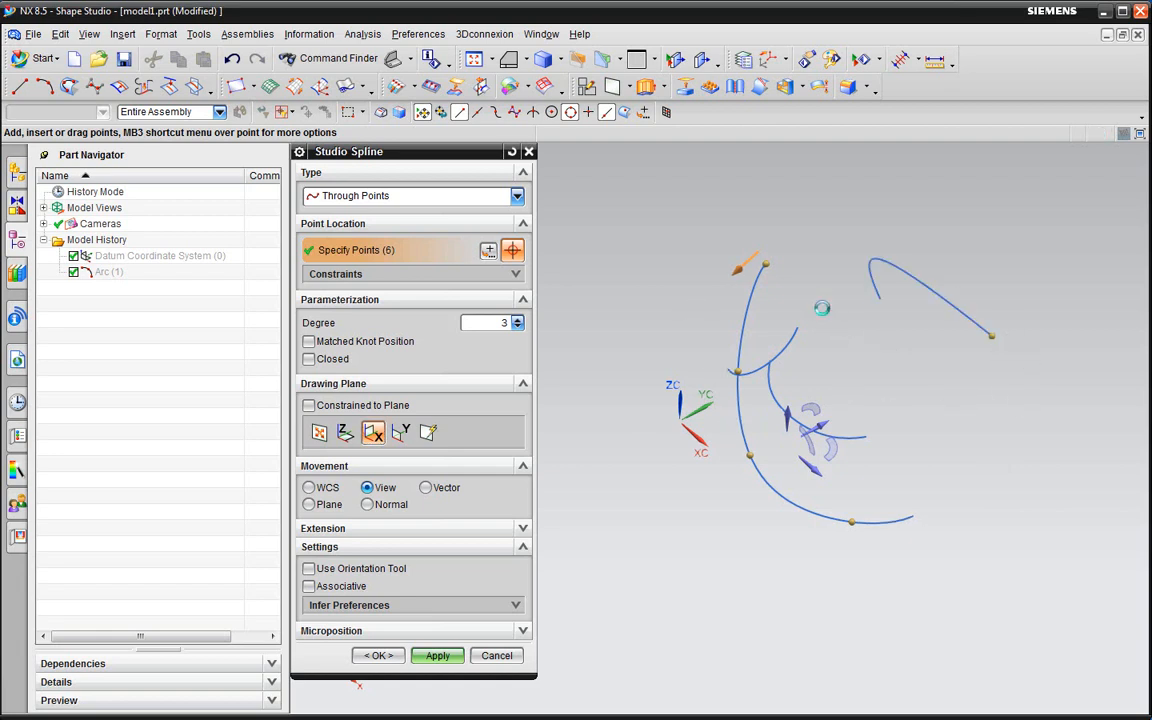
left_click(809, 296)
middle_click_drag(998, 365, 1072, 393)
left_click_drag(841, 306, 836, 272)
left_click(755, 267)
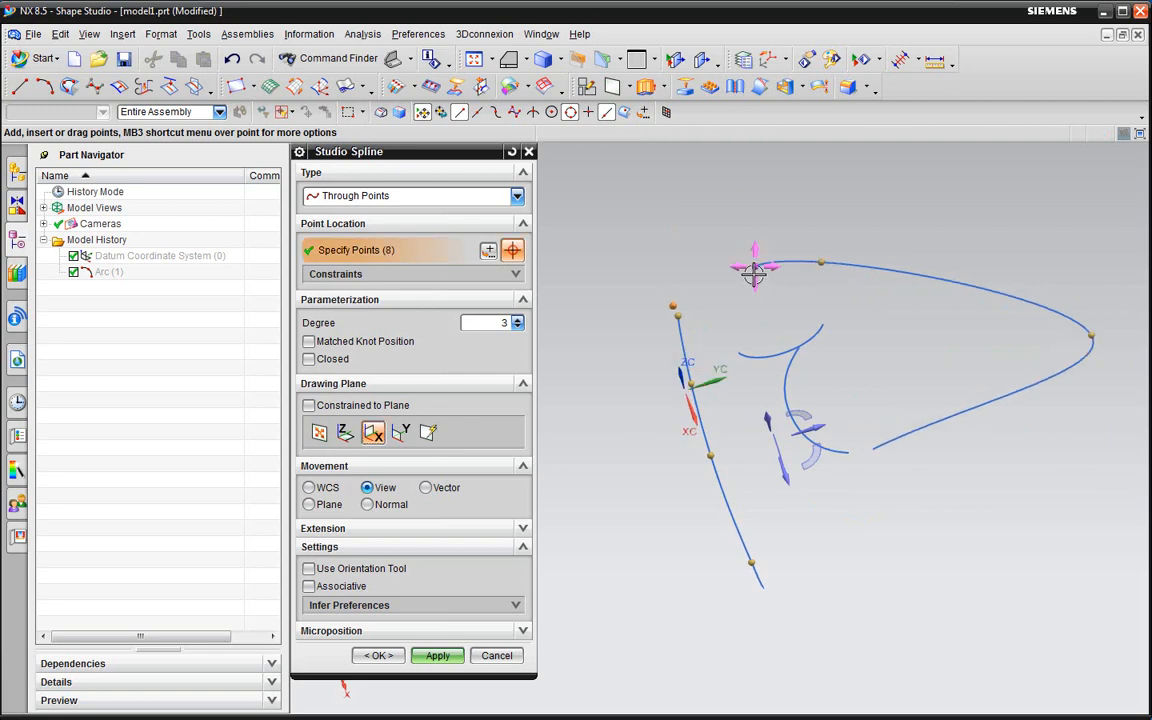
left_click(711, 232)
left_click(662, 247)
mouse_move(898, 360)
middle_mouse_down()
mouse_move(908, 373)
mouse_move(917, 358)
middle_mouse_up()
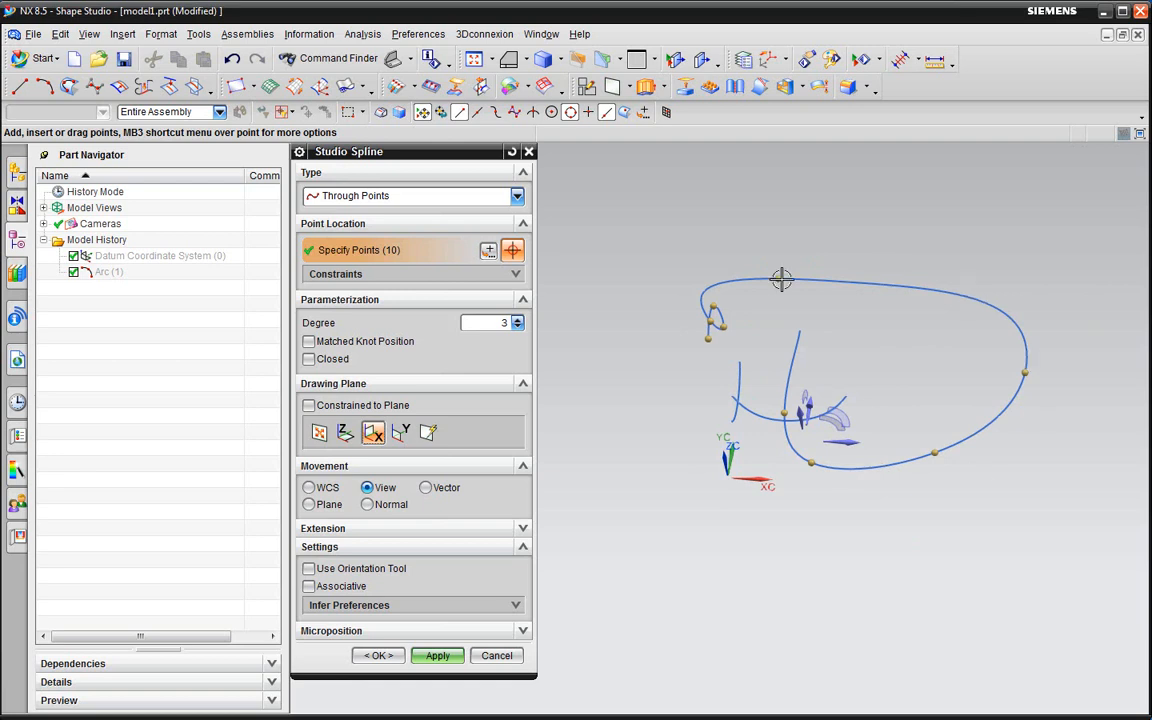
middle_click_drag(741, 387, 769, 527)
middle_click_drag(604, 555, 563, 630)
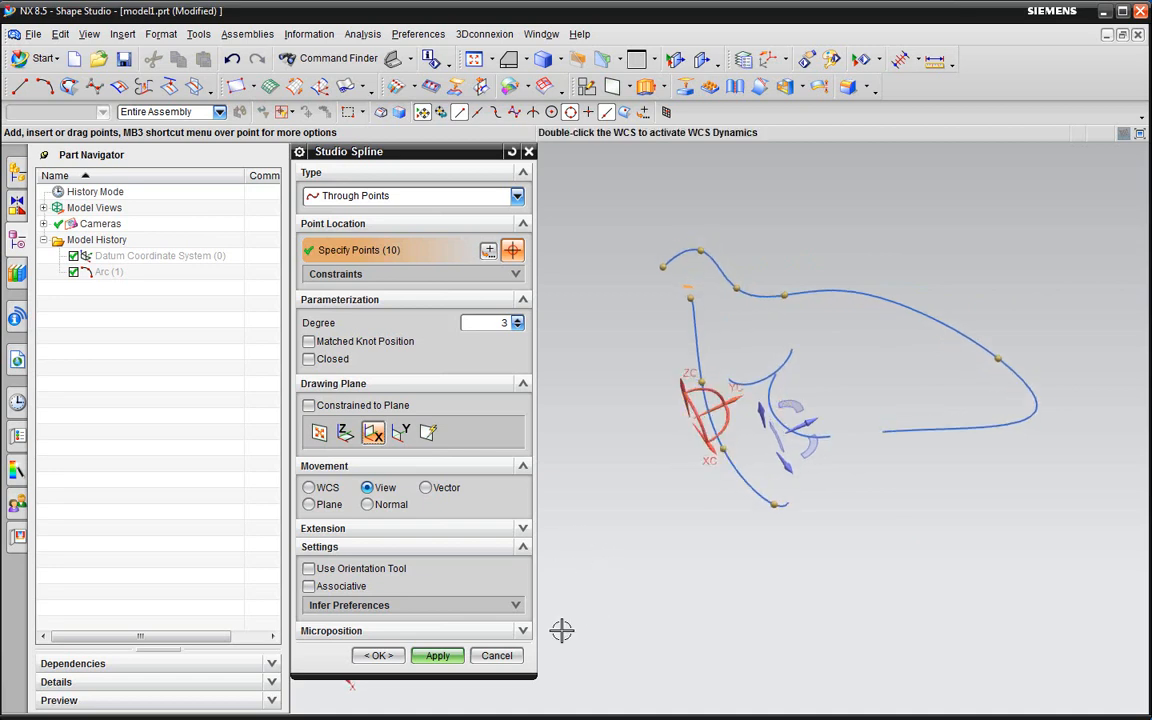
left_click(459, 650)
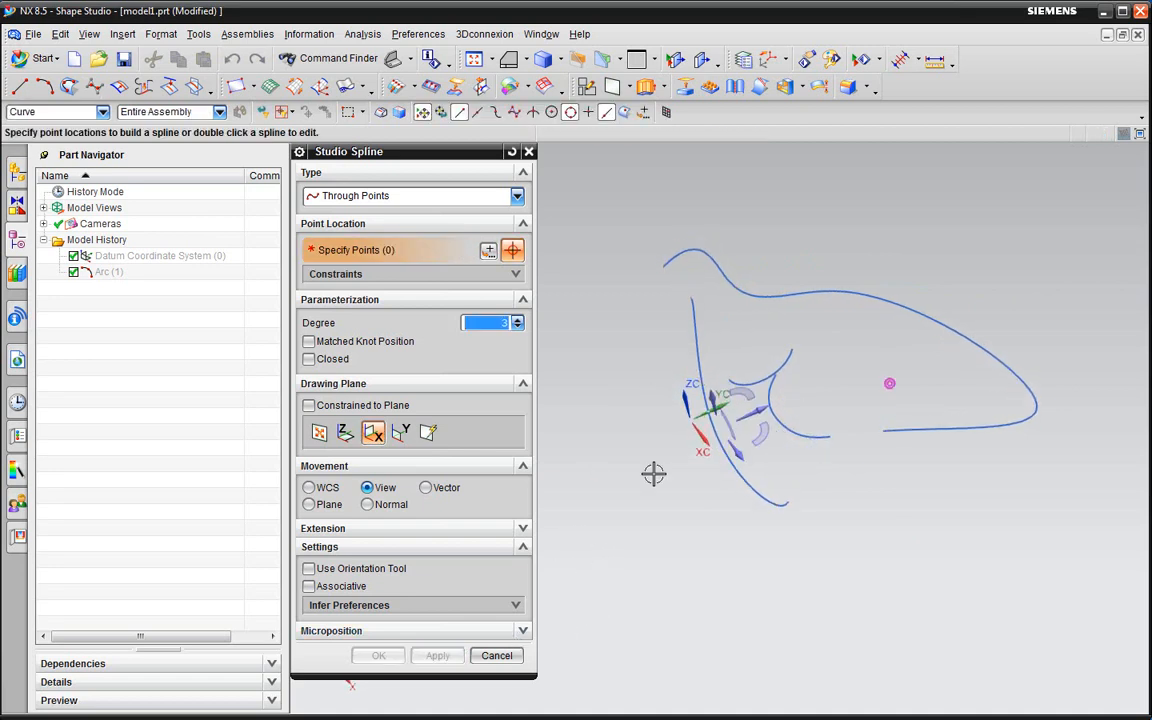
Step: Leave the Studio Spline command and delete all three splines
key("Escape")
left_click(733, 285)
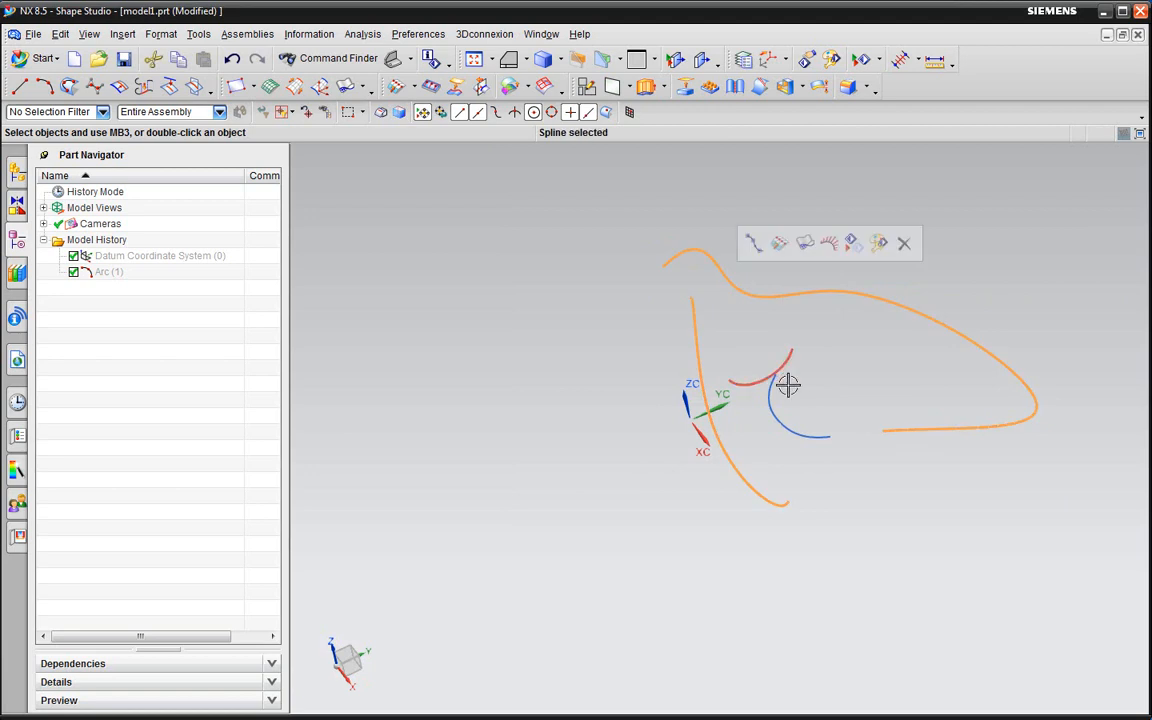
left_click(790, 409)
key("Delete")
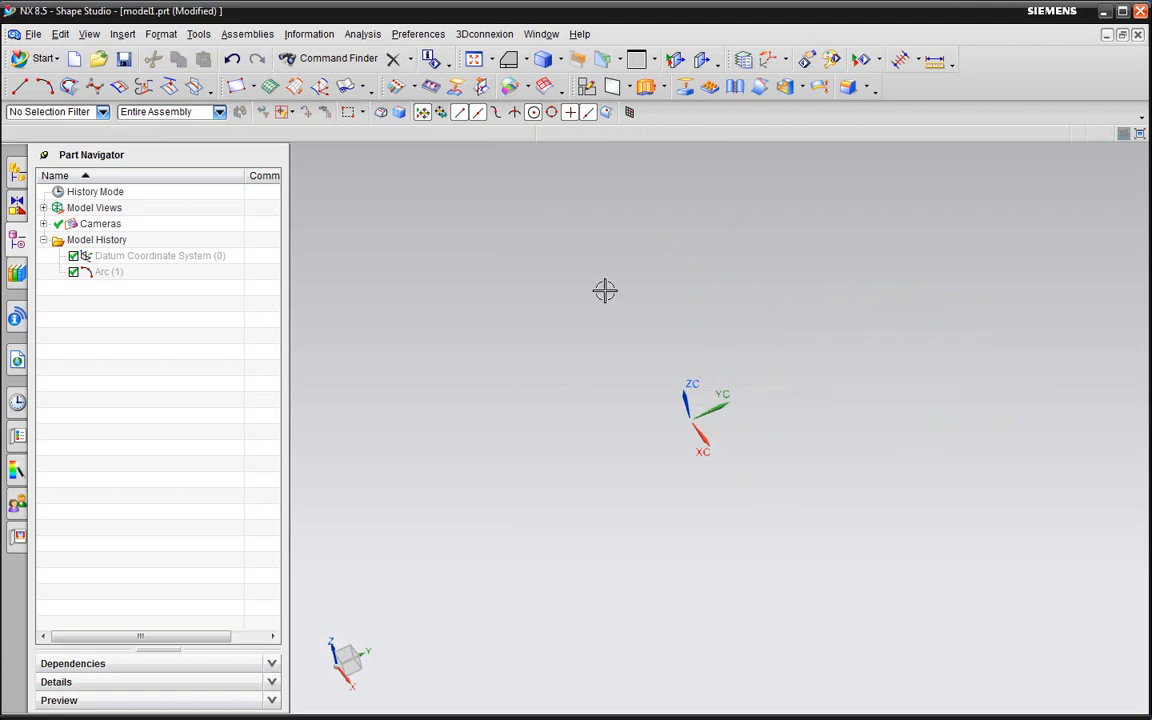
Step: Draw a degree 3 Through Points Studio Spline with four points in a bowl shape on the drawing plane normal to X and apply it
left_click(88, 84)
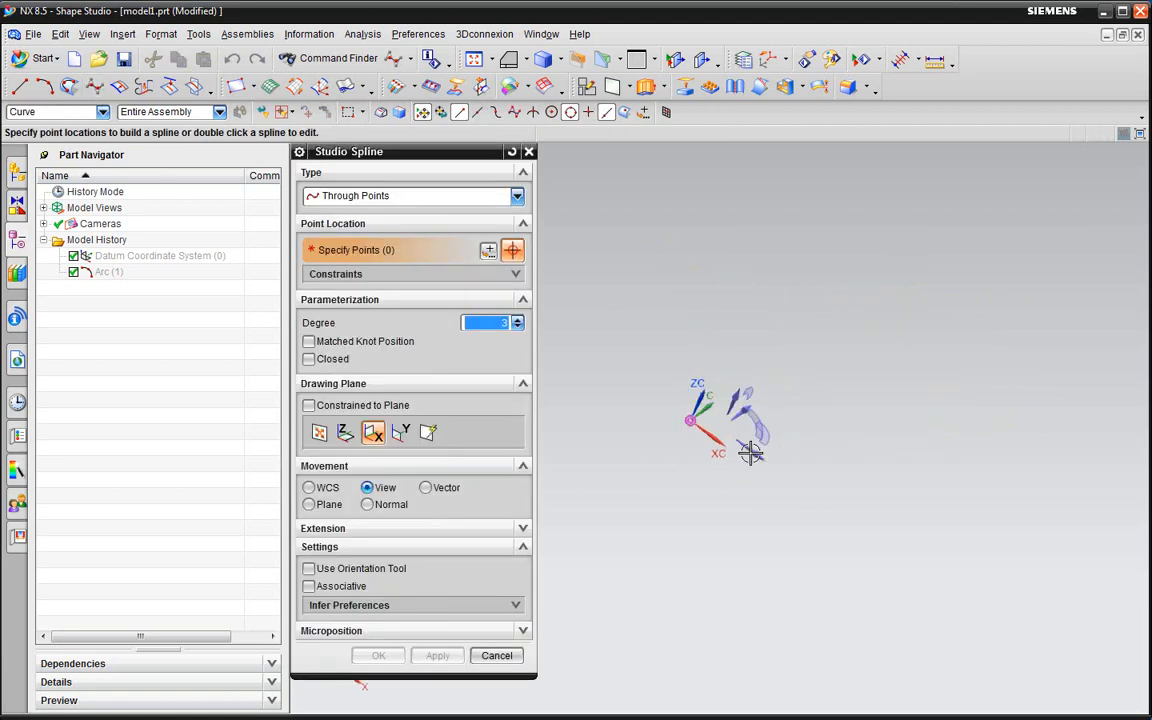
left_click(371, 433)
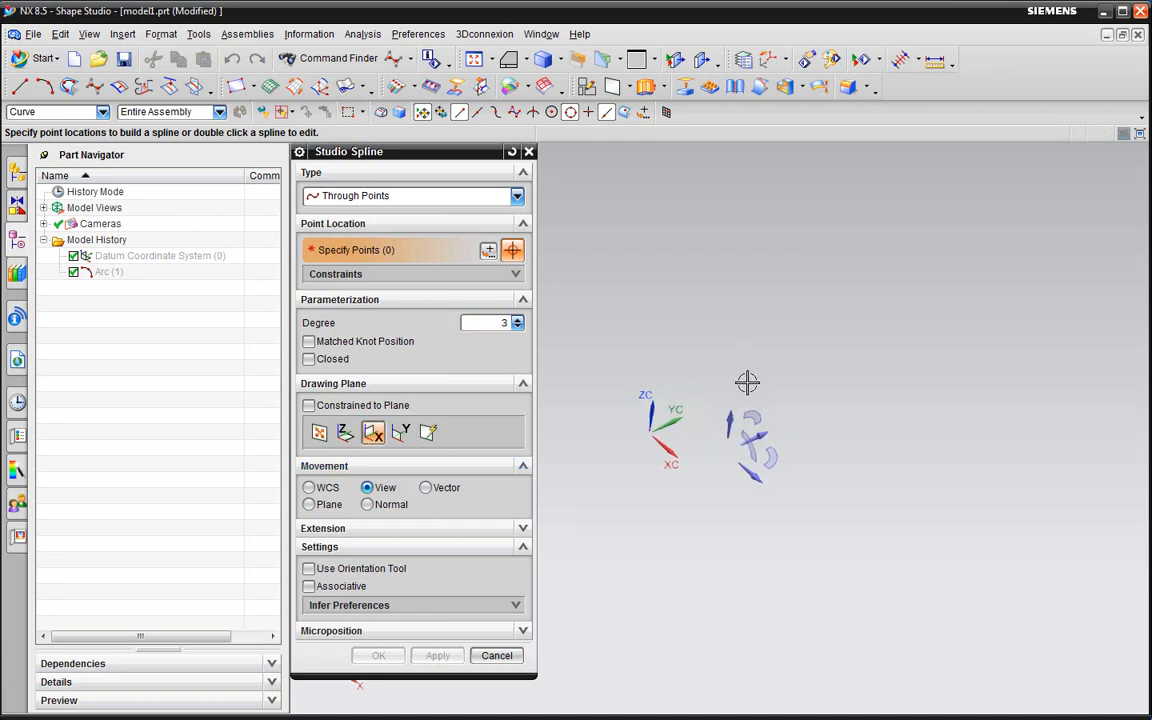
left_click(683, 320)
left_click(672, 365)
left_click(748, 370)
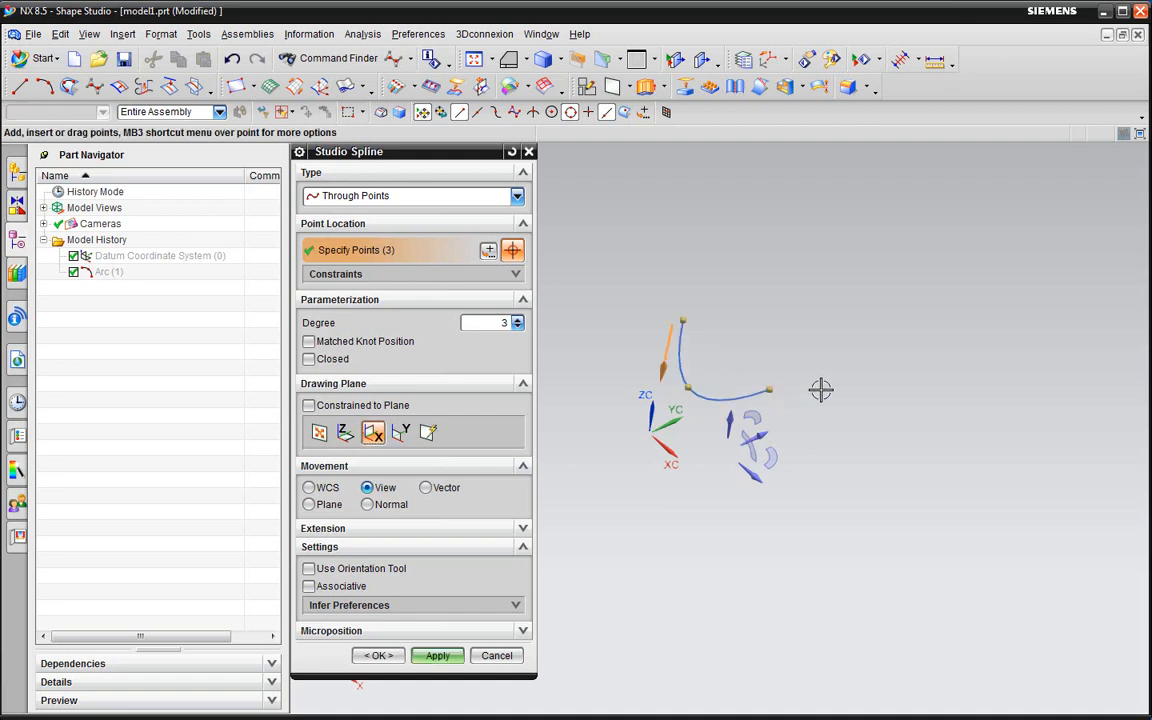
left_click(798, 296)
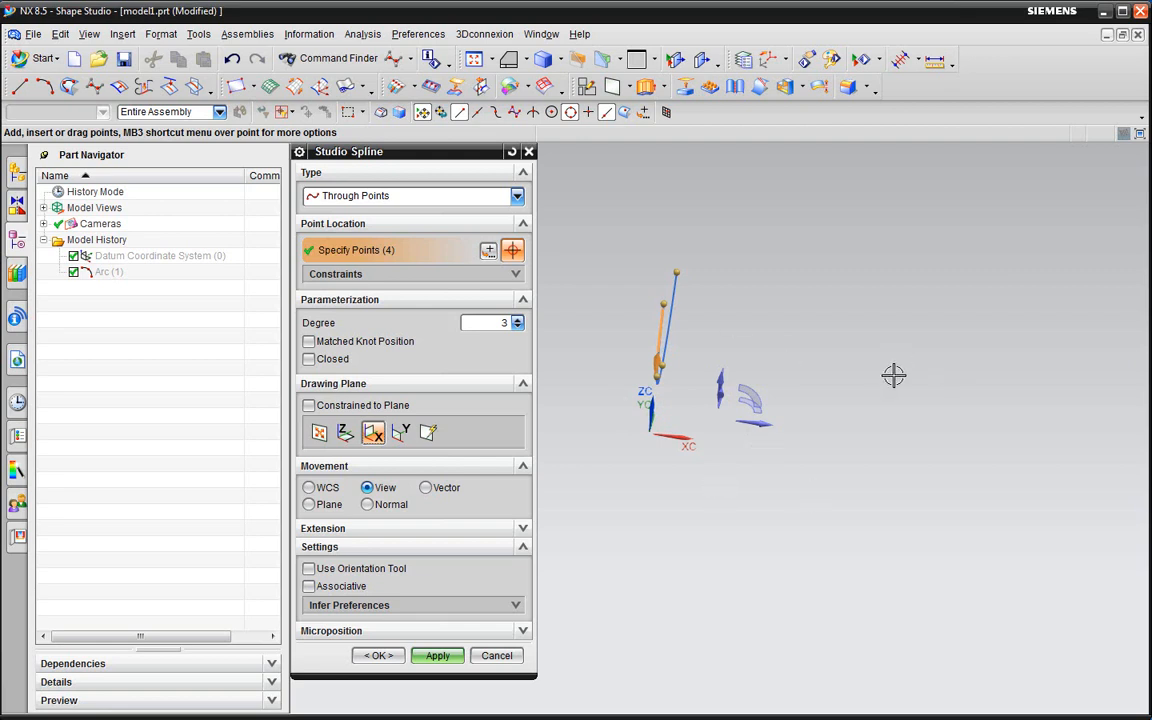
middle_click_drag(893, 375, 836, 411)
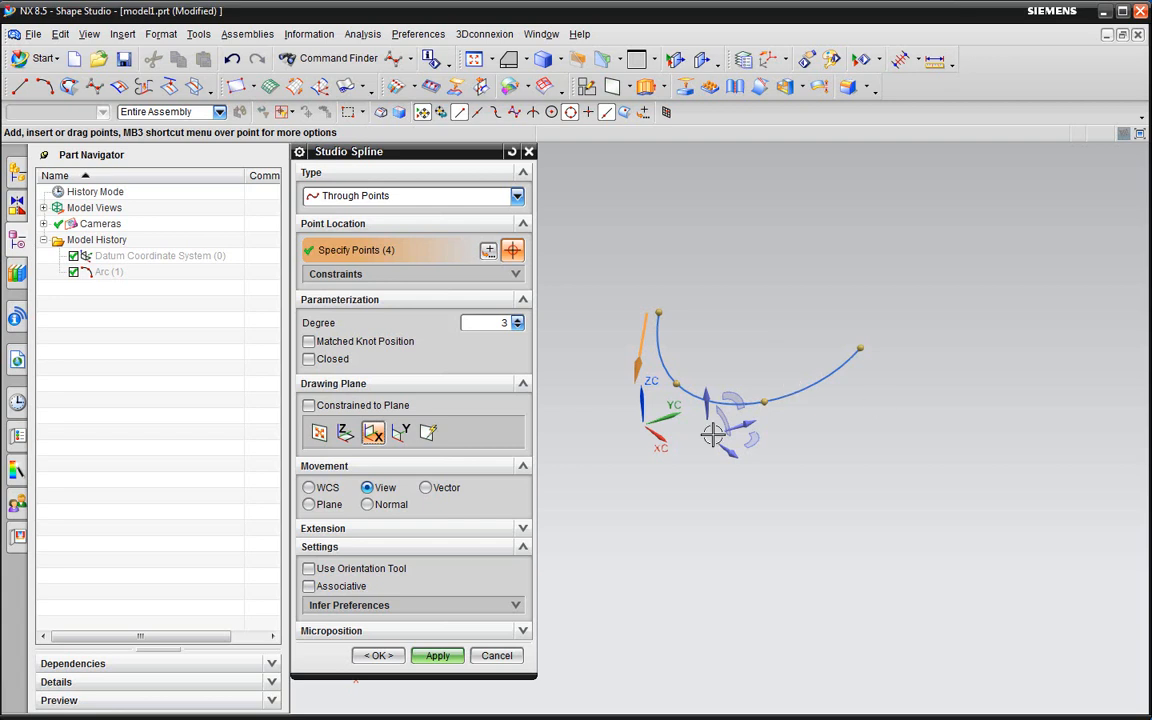
left_click(459, 661)
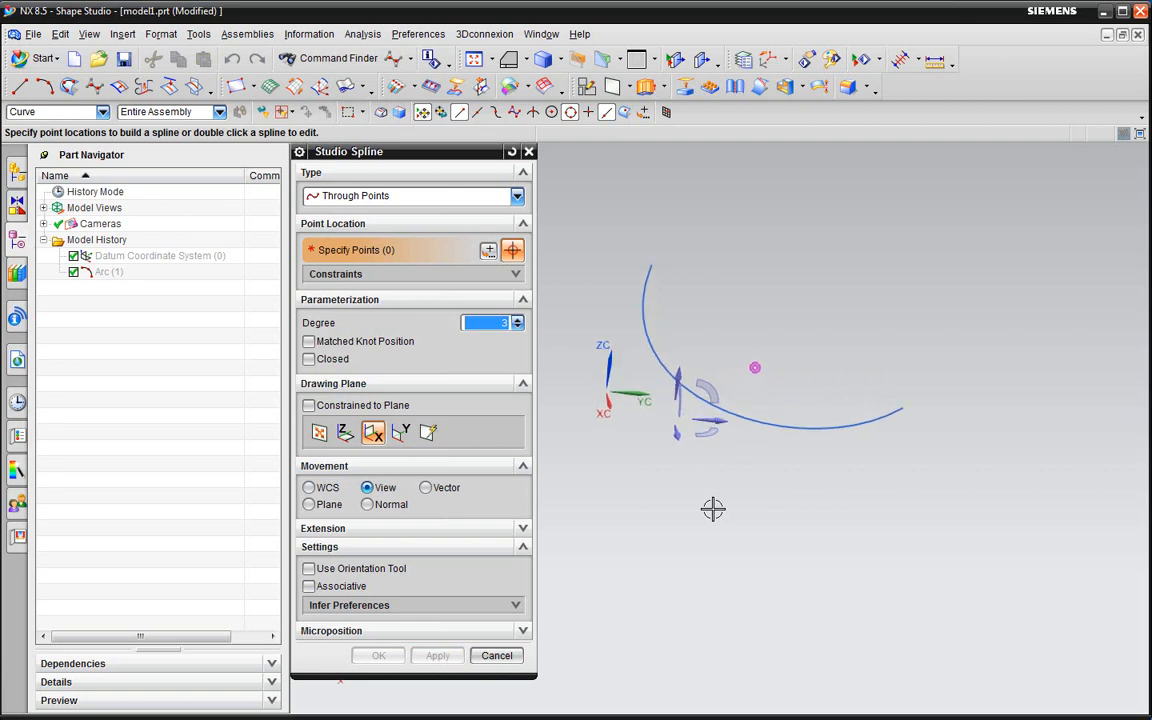
left_click(497, 656)
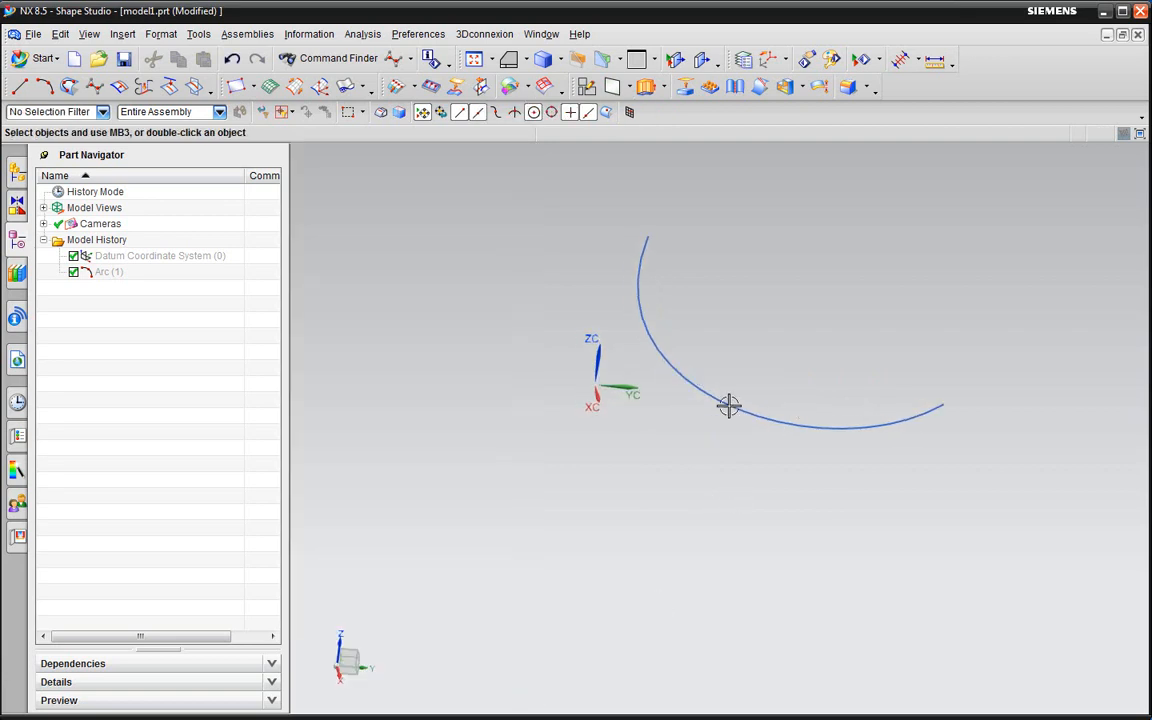
Step: Reopen the spline for editing and move its two inner points up and sideways within the drawing plane to form an S-shaped curve
double_click(722, 404)
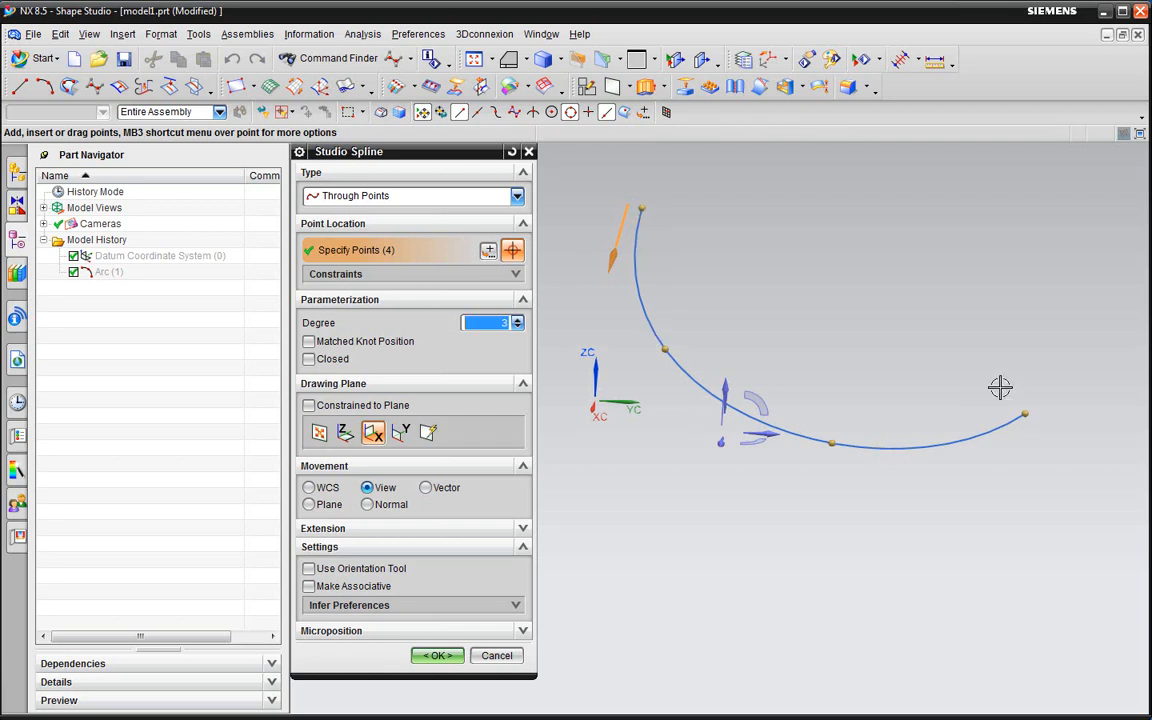
left_click_drag(689, 357, 834, 337)
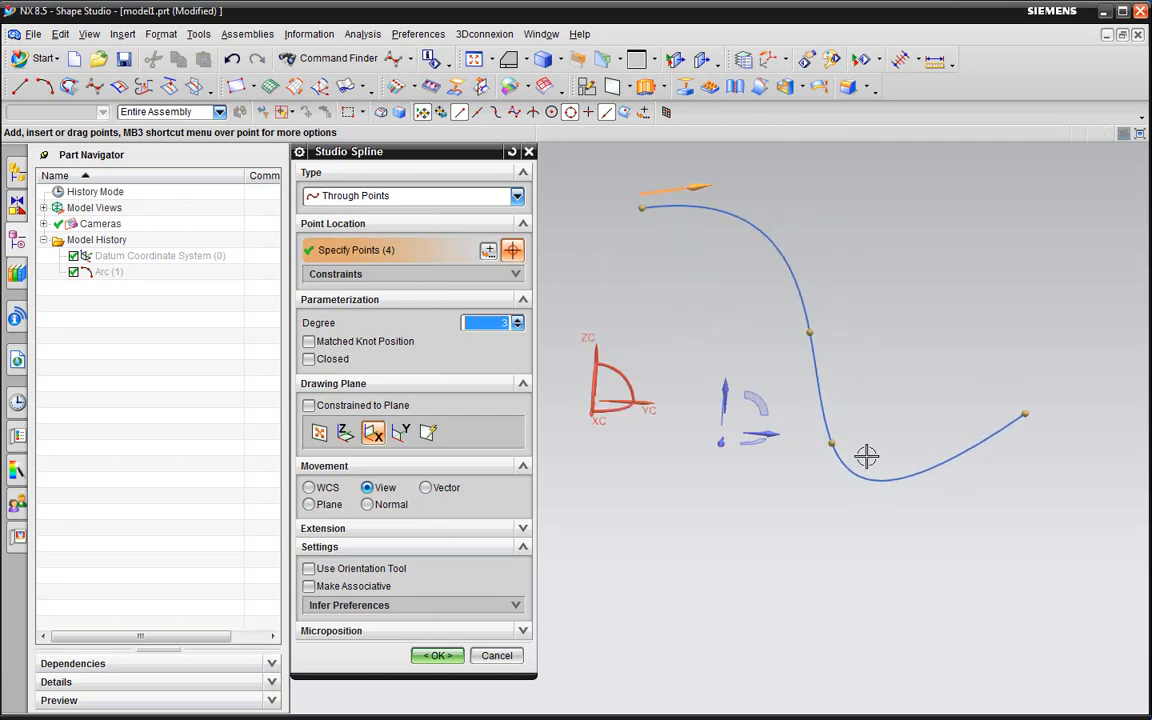
left_click_drag(861, 450, 964, 333)
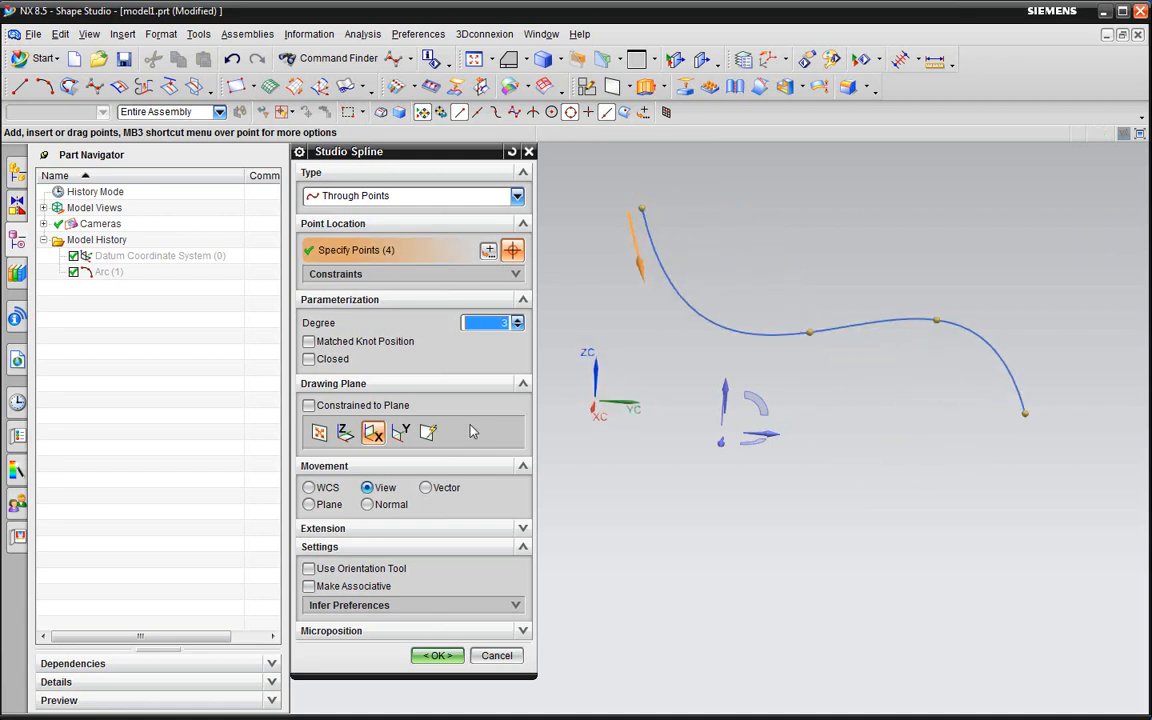
middle_click_drag(843, 462, 849, 460)
middle_click_drag(849, 460, 849, 460)
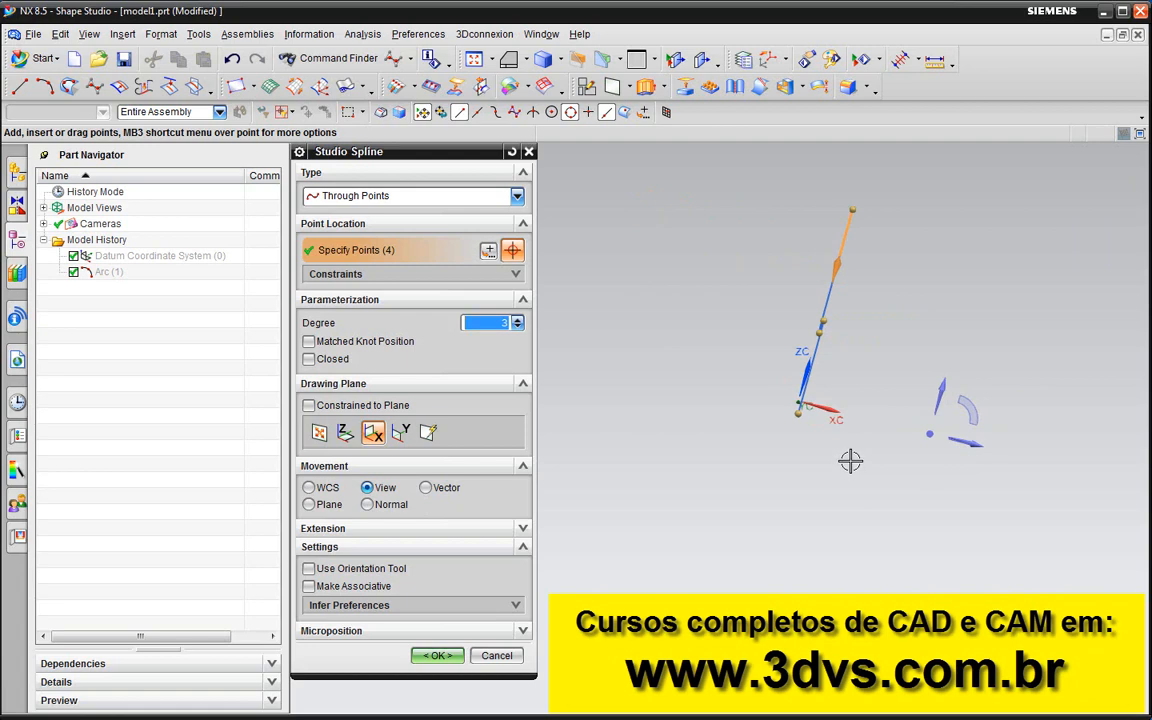
middle_click_drag(849, 460, 849, 460)
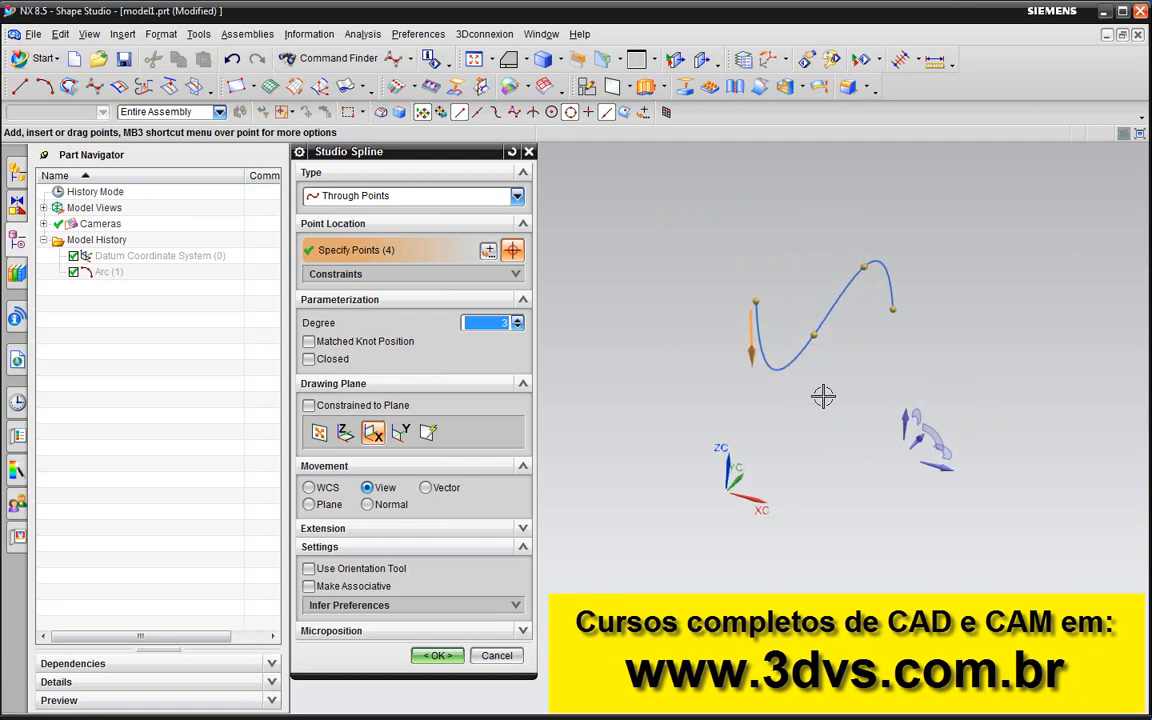